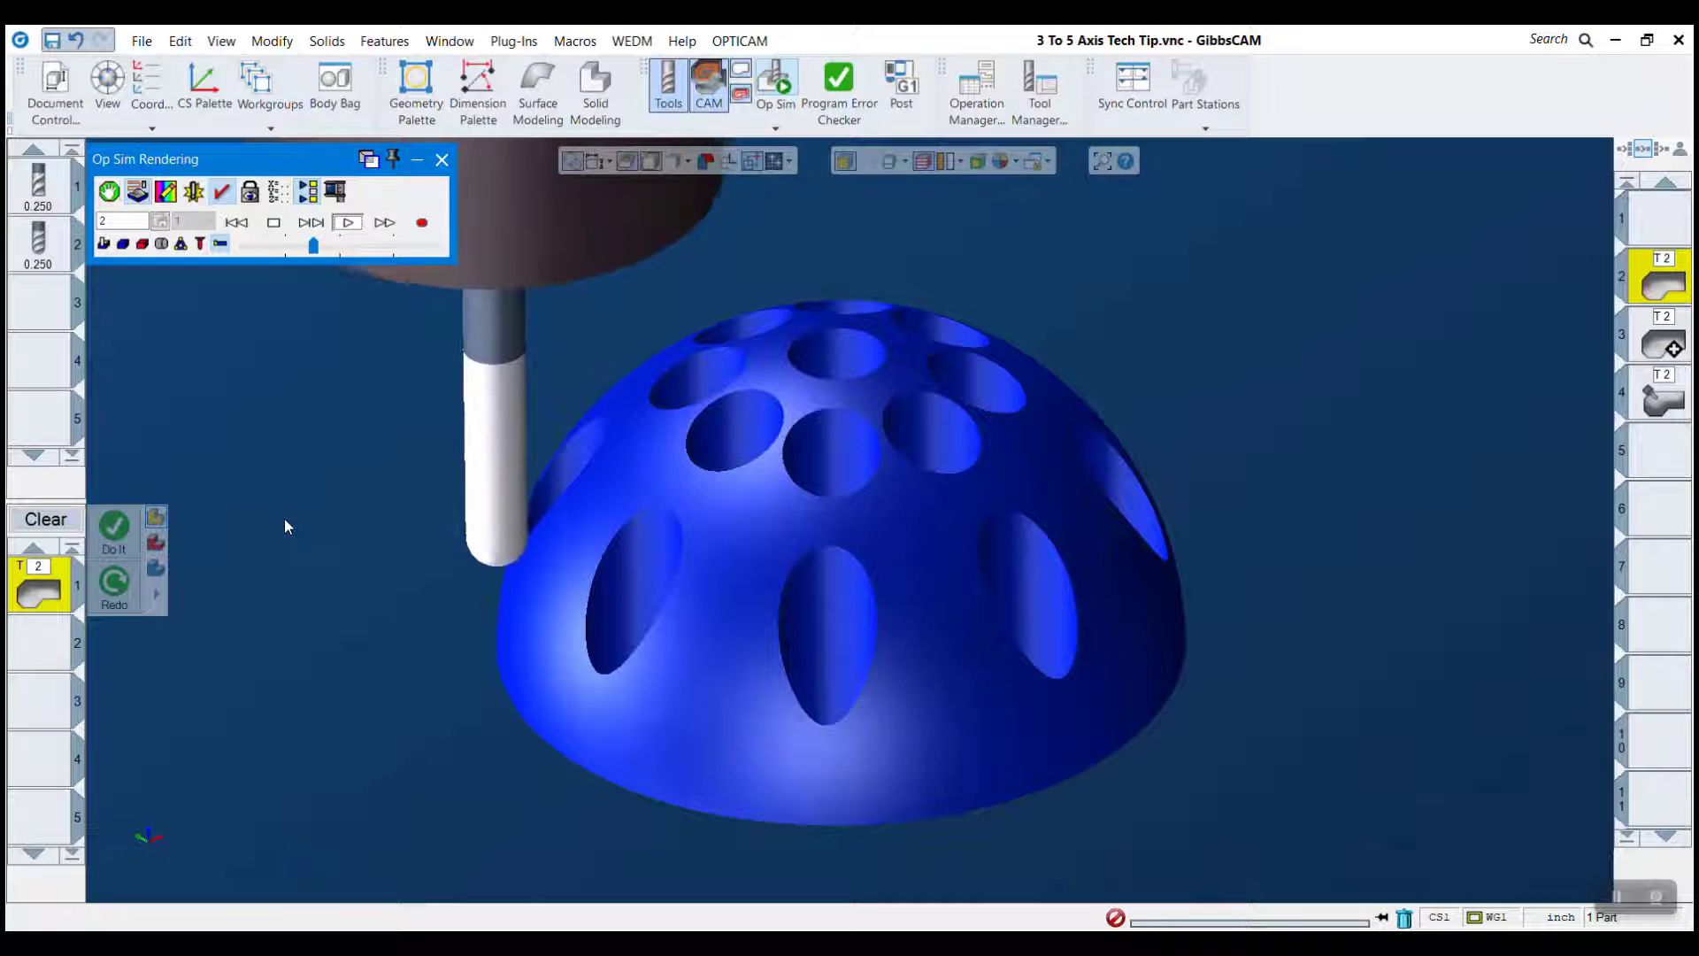
Close the operation simulation and open the process parameters of the 5-axis operation 4
click(441, 161)
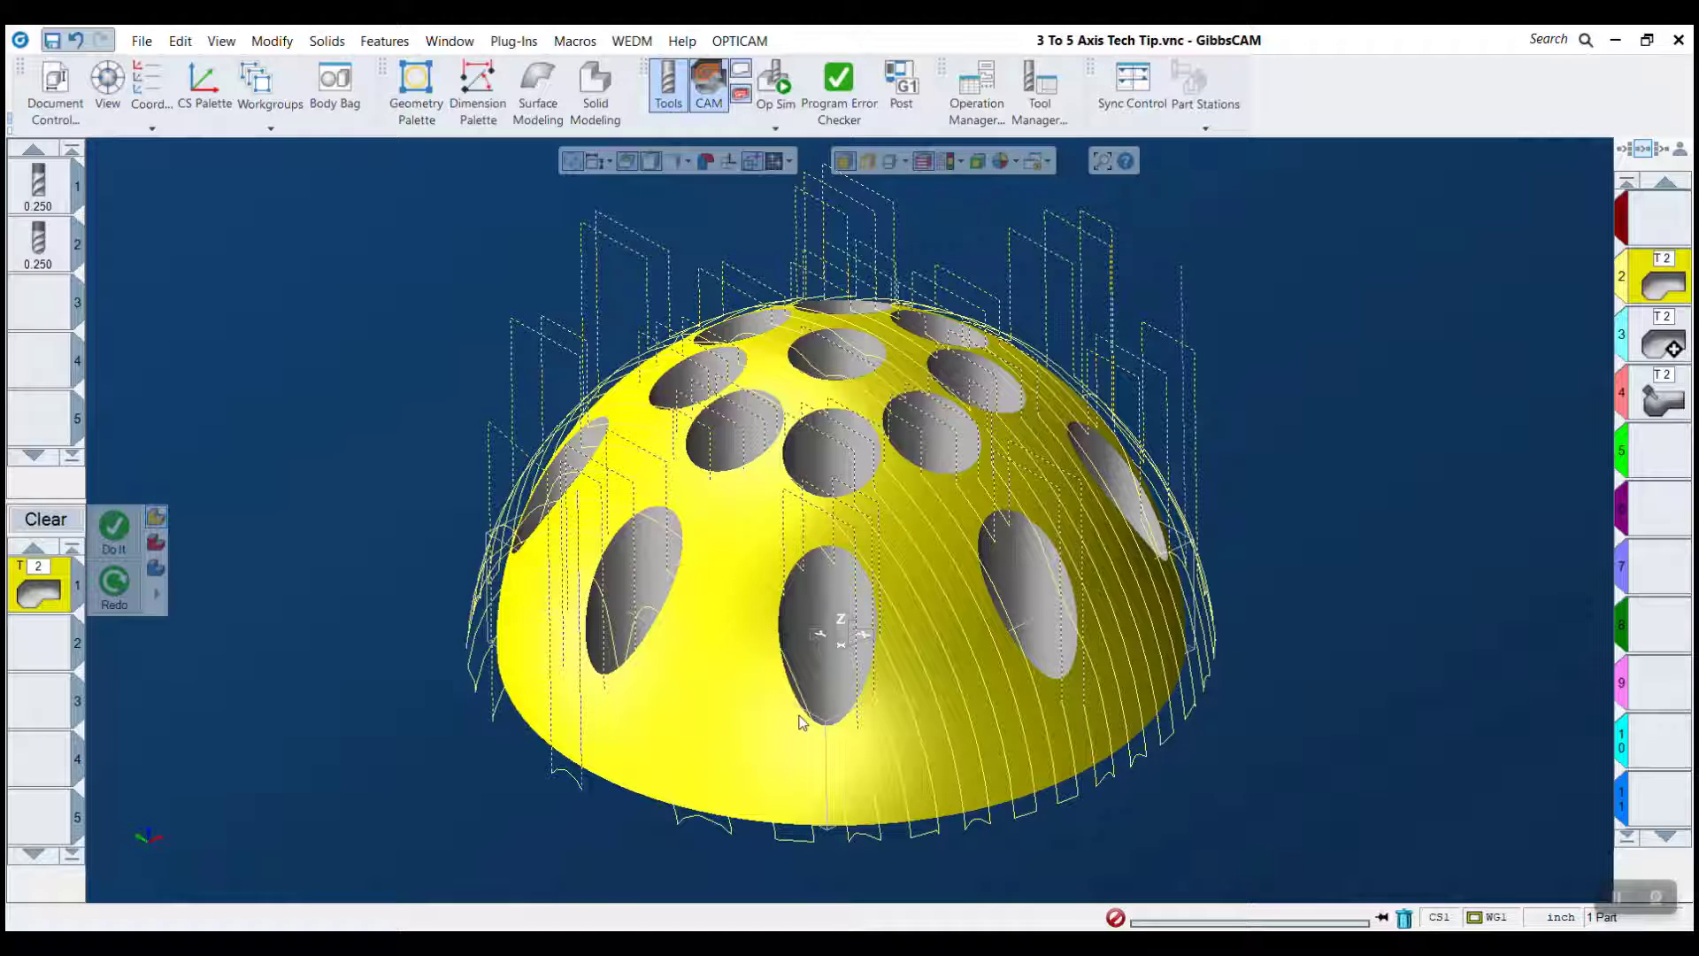
click(1662, 407)
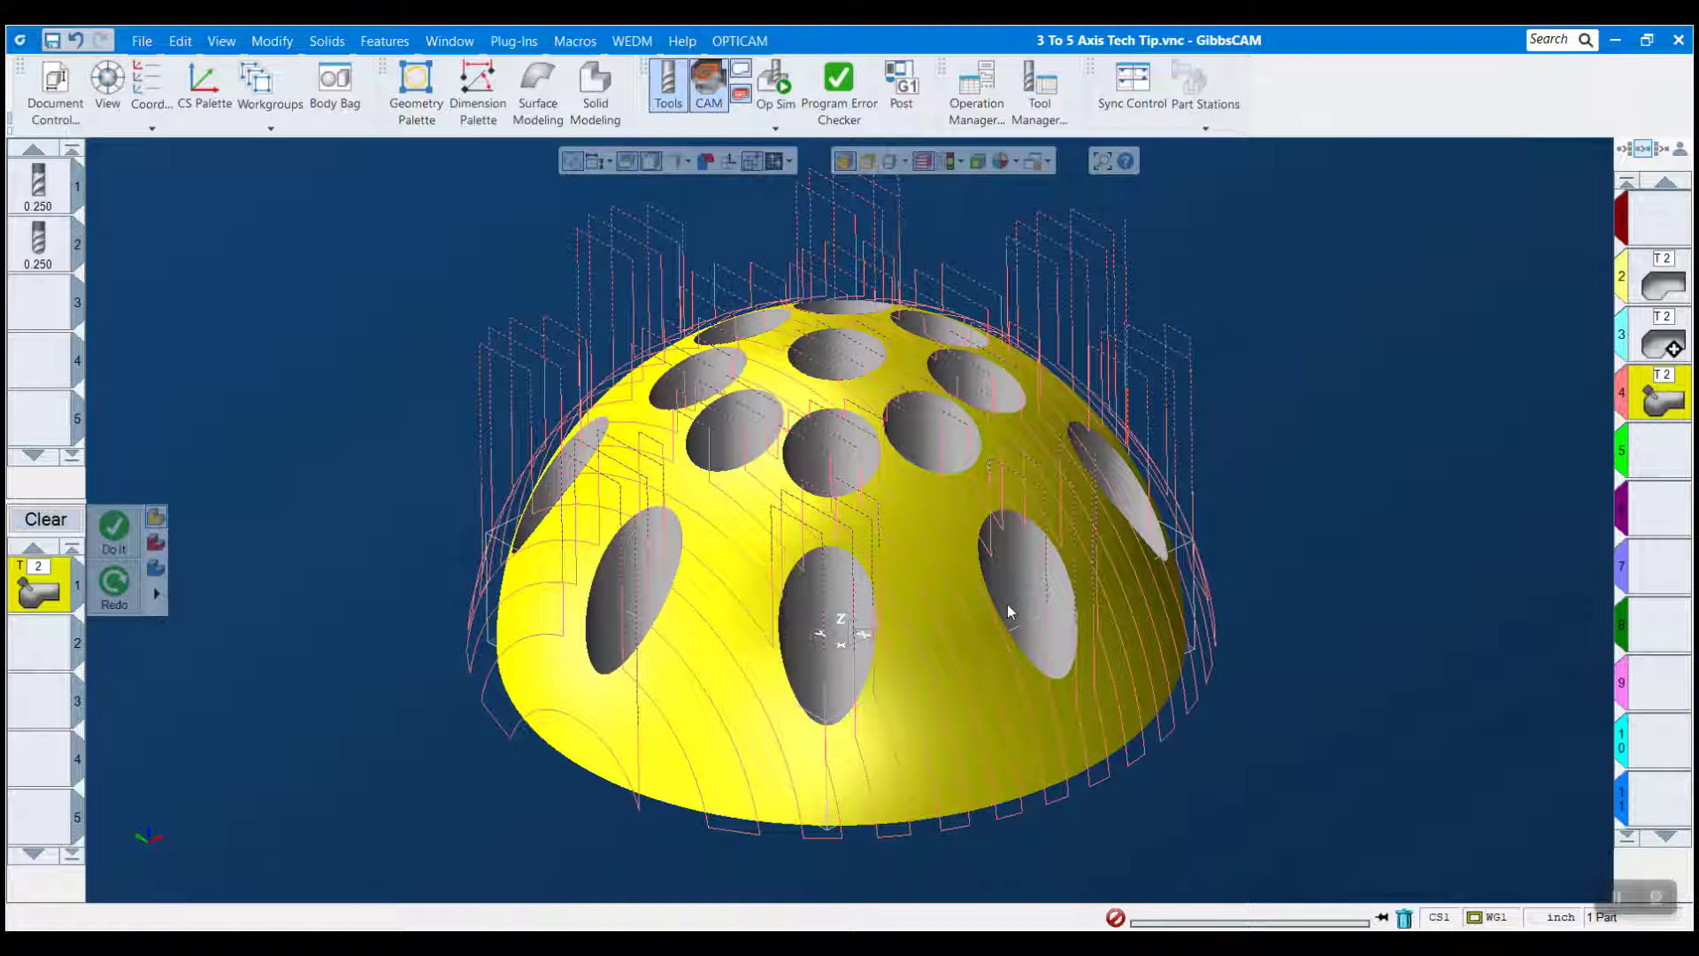
middle_drag(1043, 652, 963, 653)
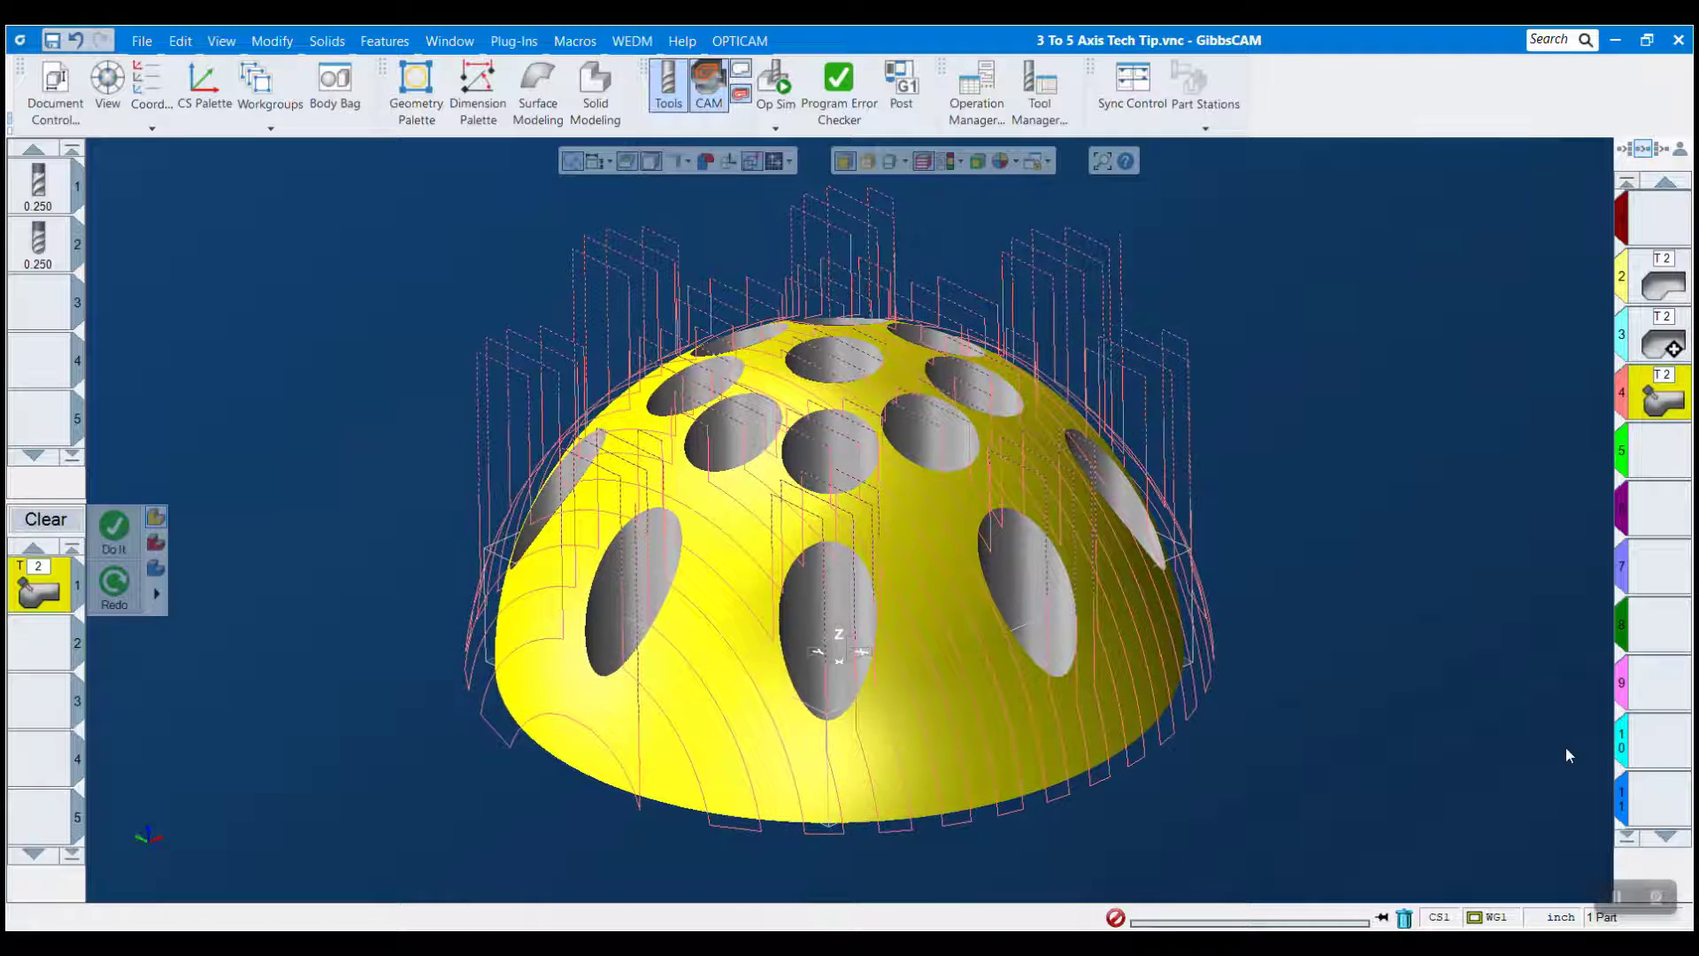
double_click(26, 597)
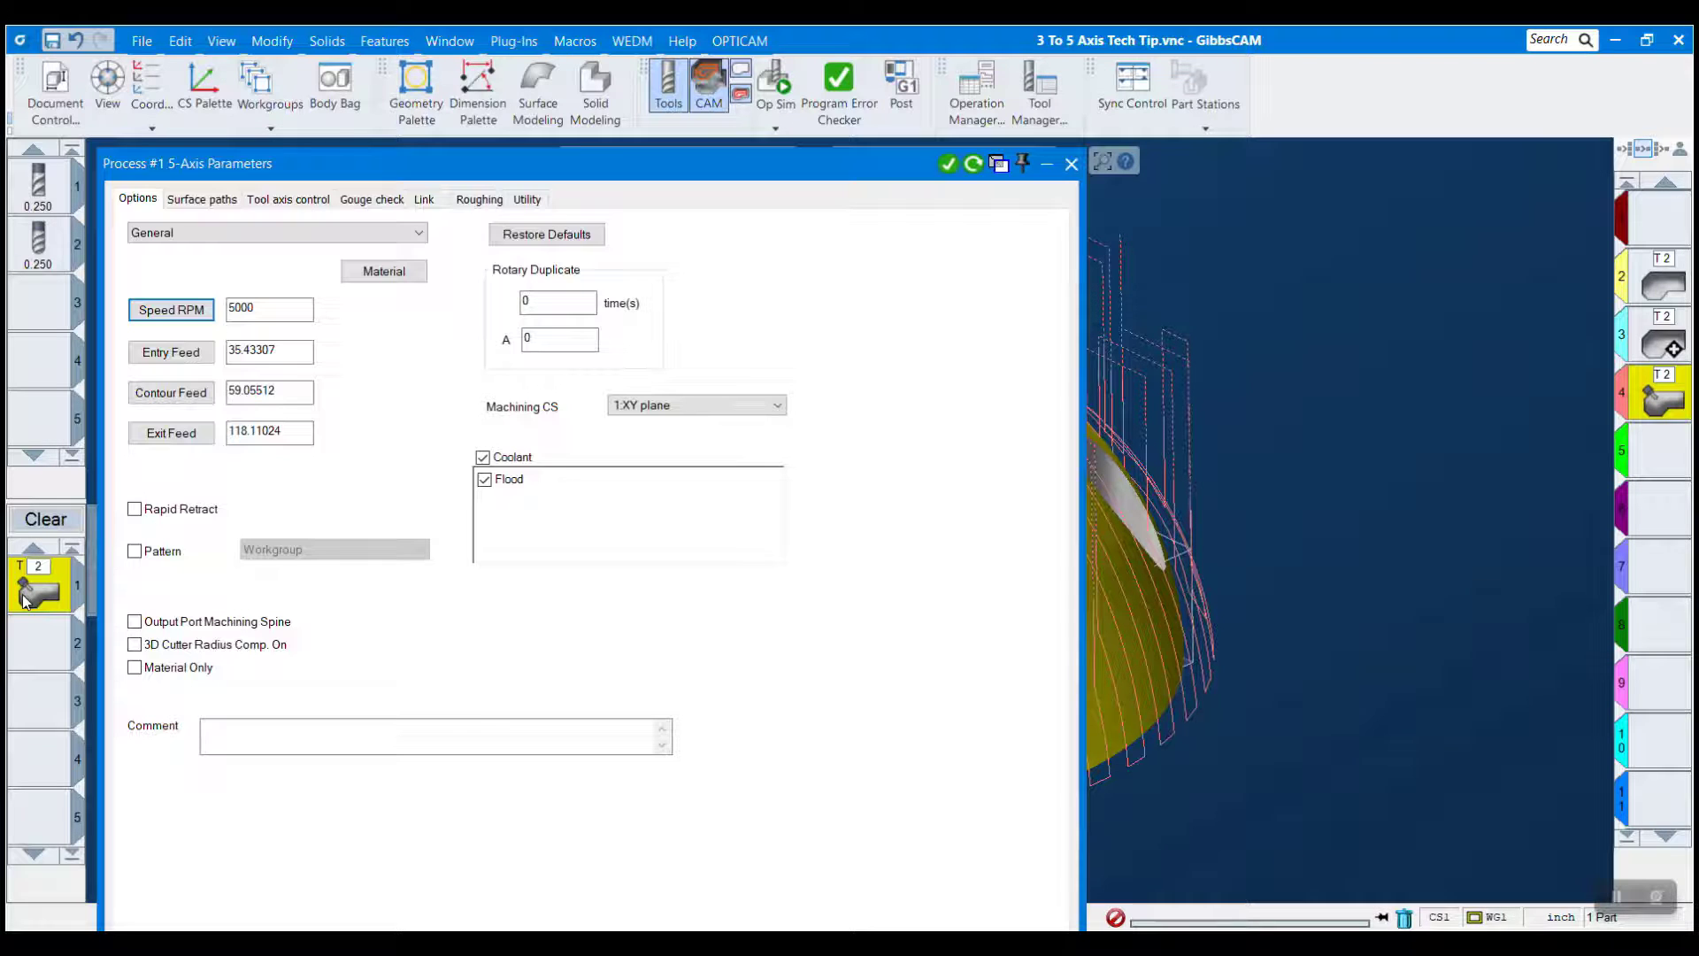
Review the process's surface path, calculation basis, tool axis output format, gouge check and link settings
click(203, 198)
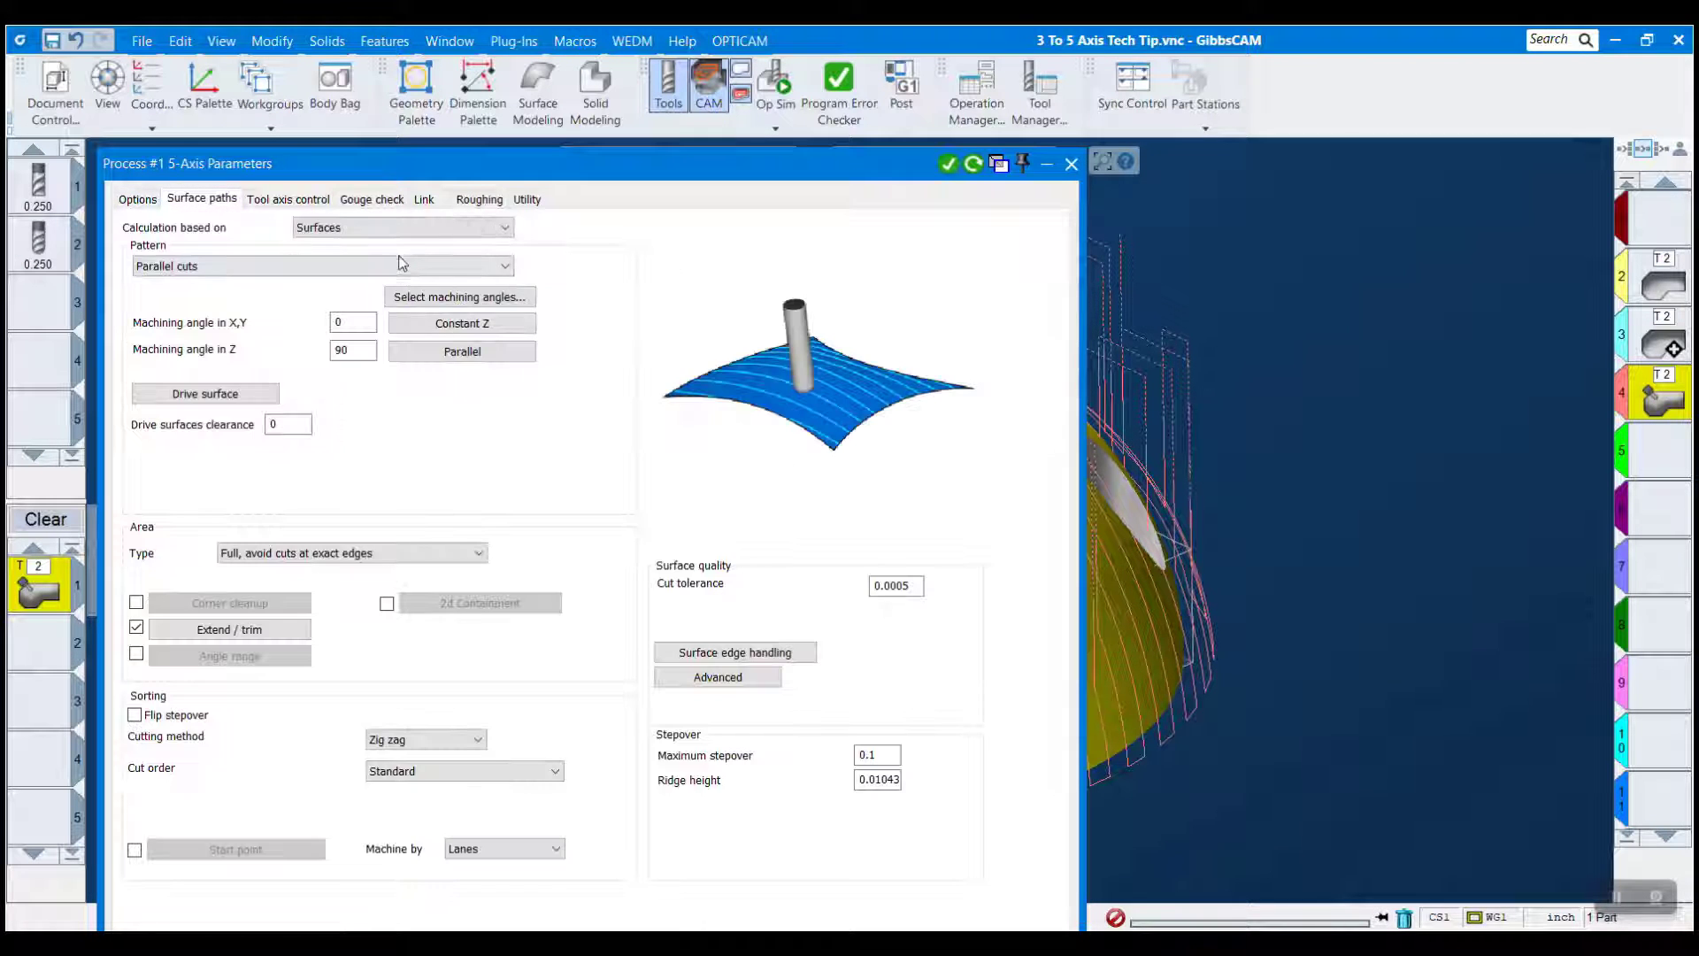
click(398, 266)
click(455, 231)
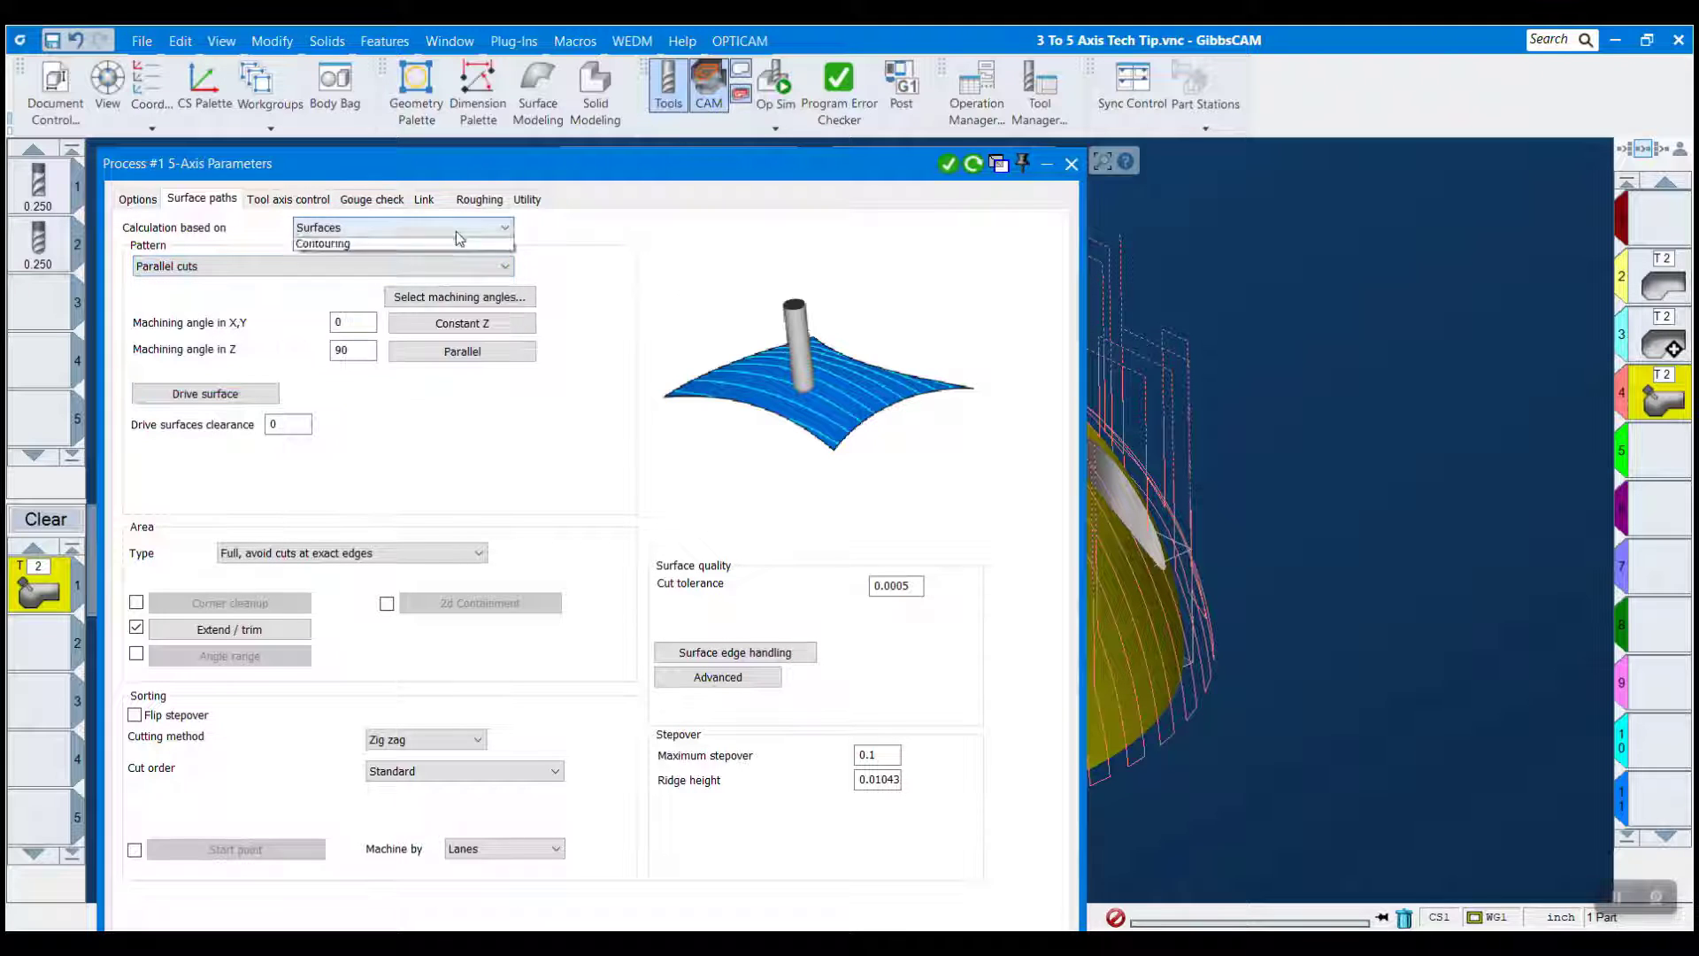
click(454, 231)
click(678, 335)
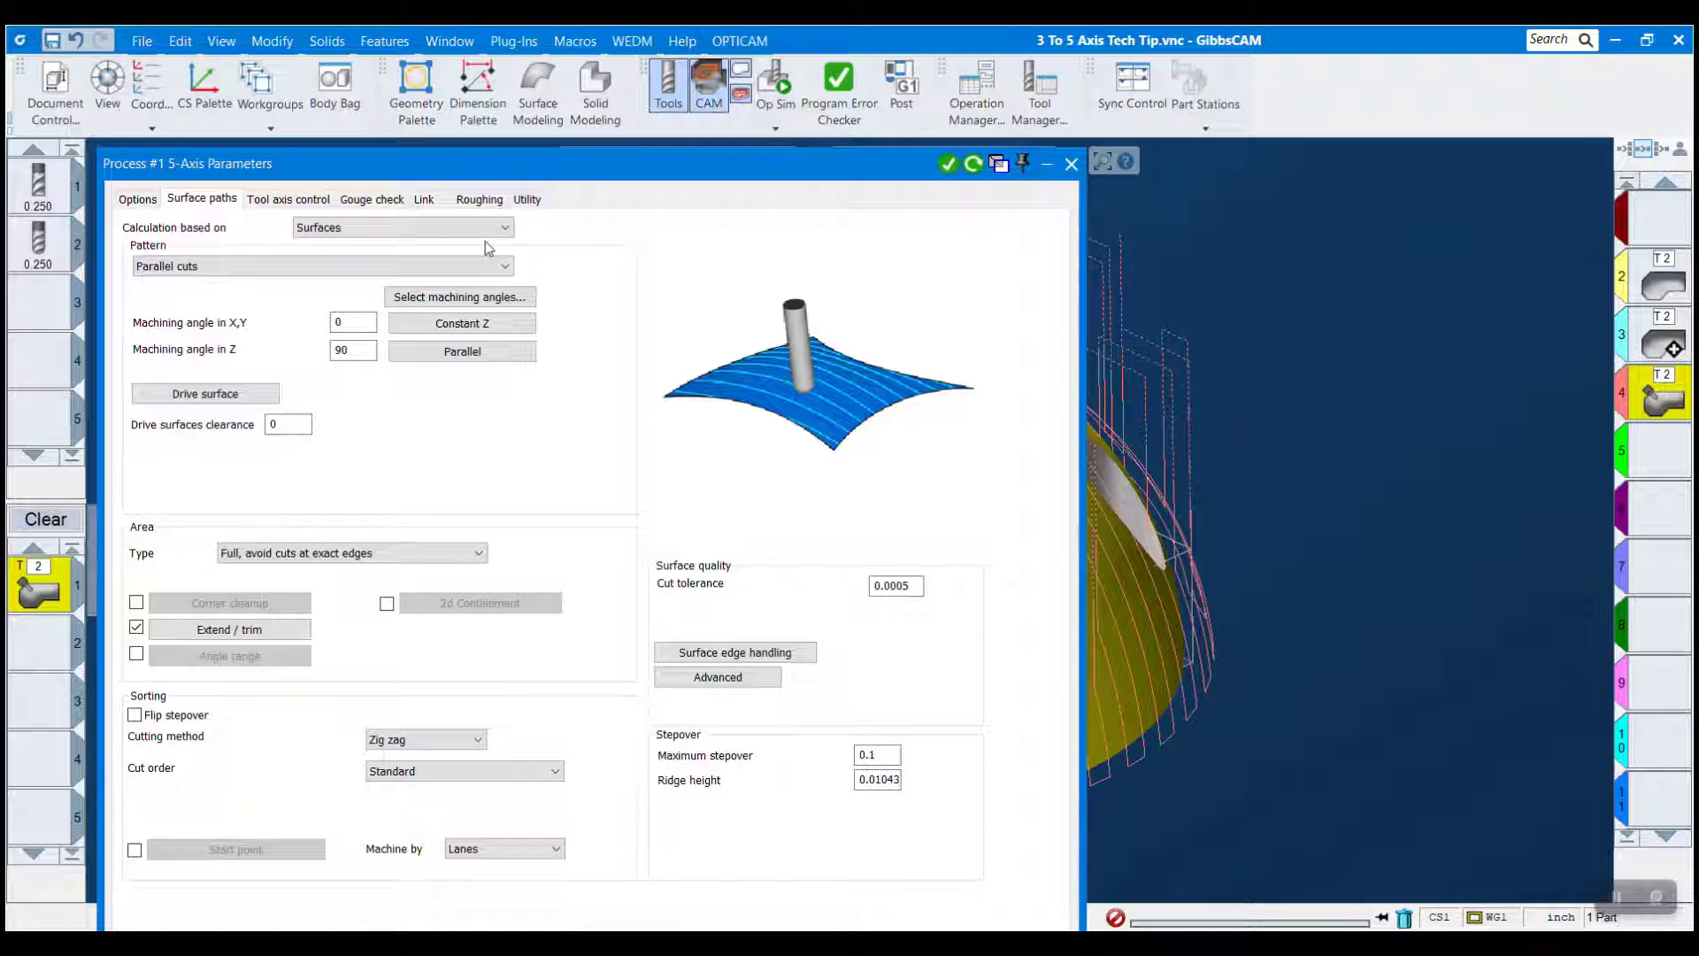
click(299, 199)
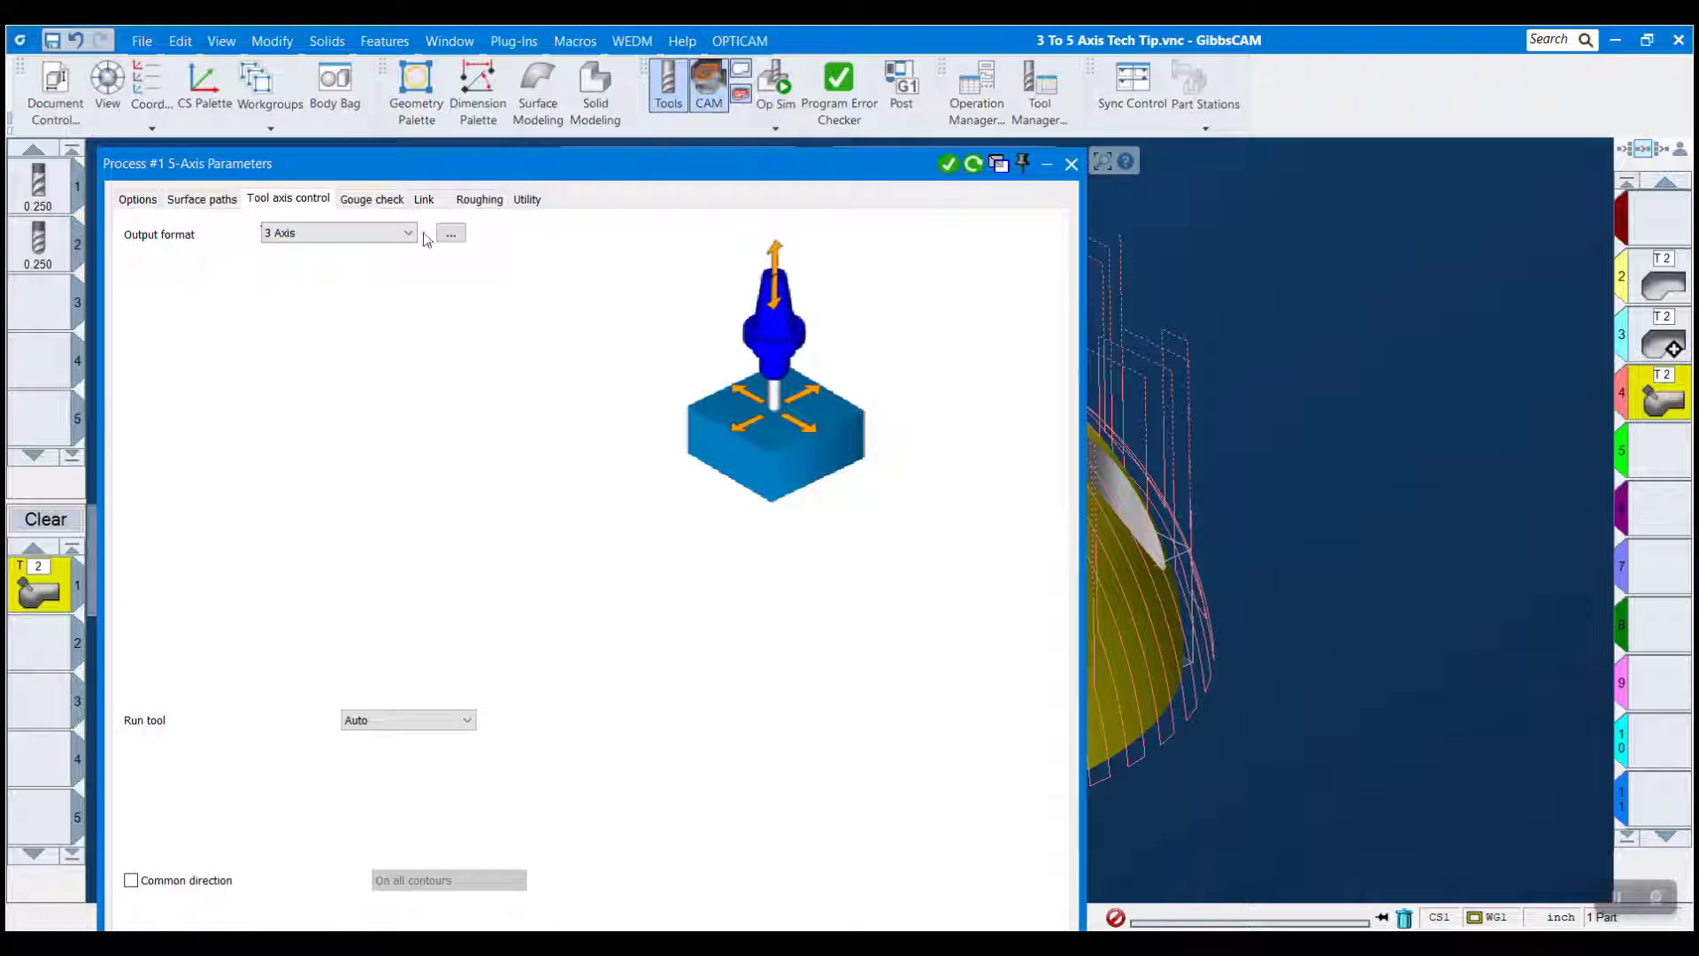
click(321, 231)
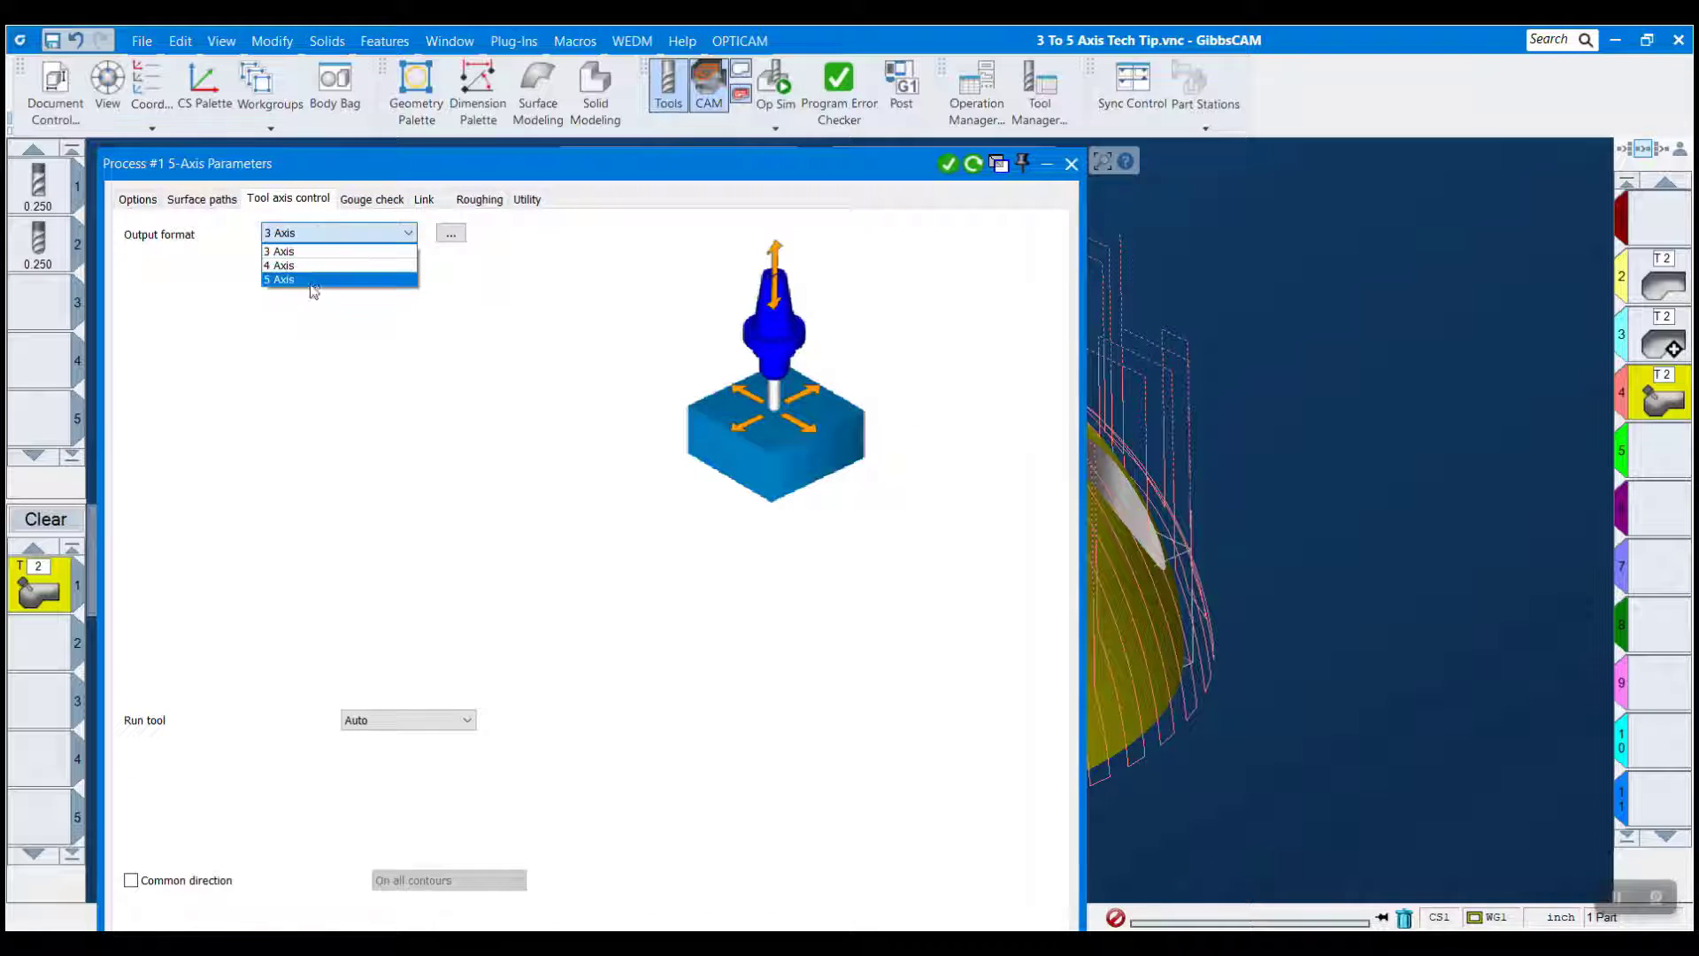
click(308, 252)
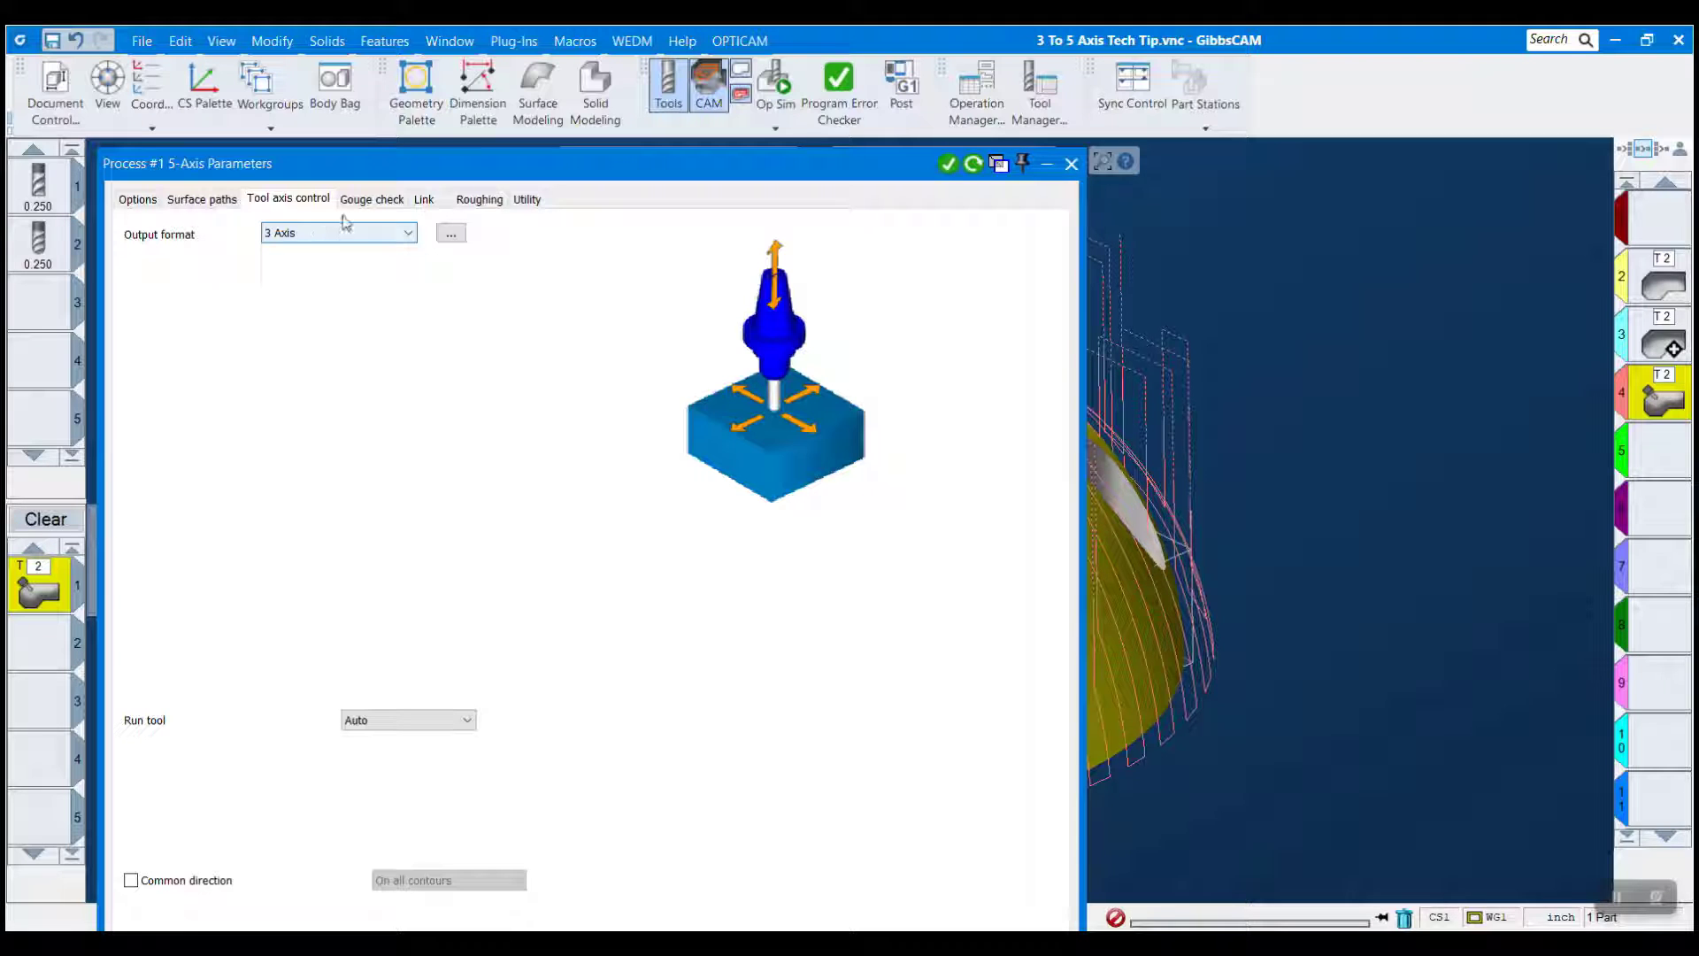
click(371, 198)
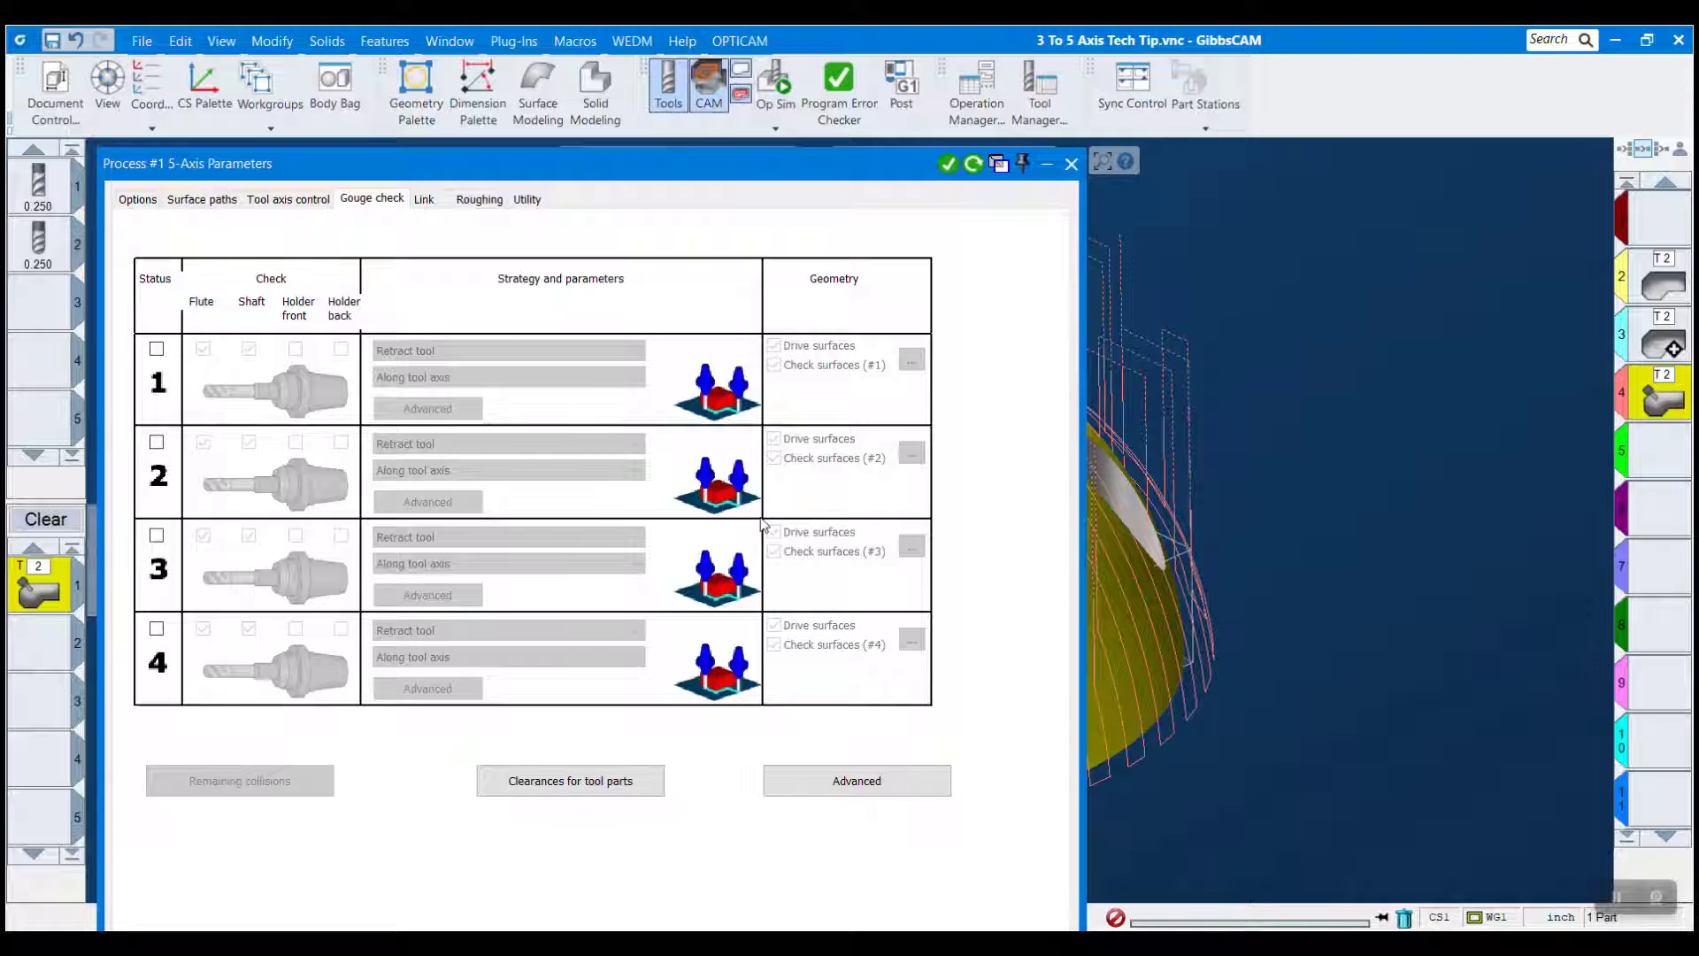
click(425, 199)
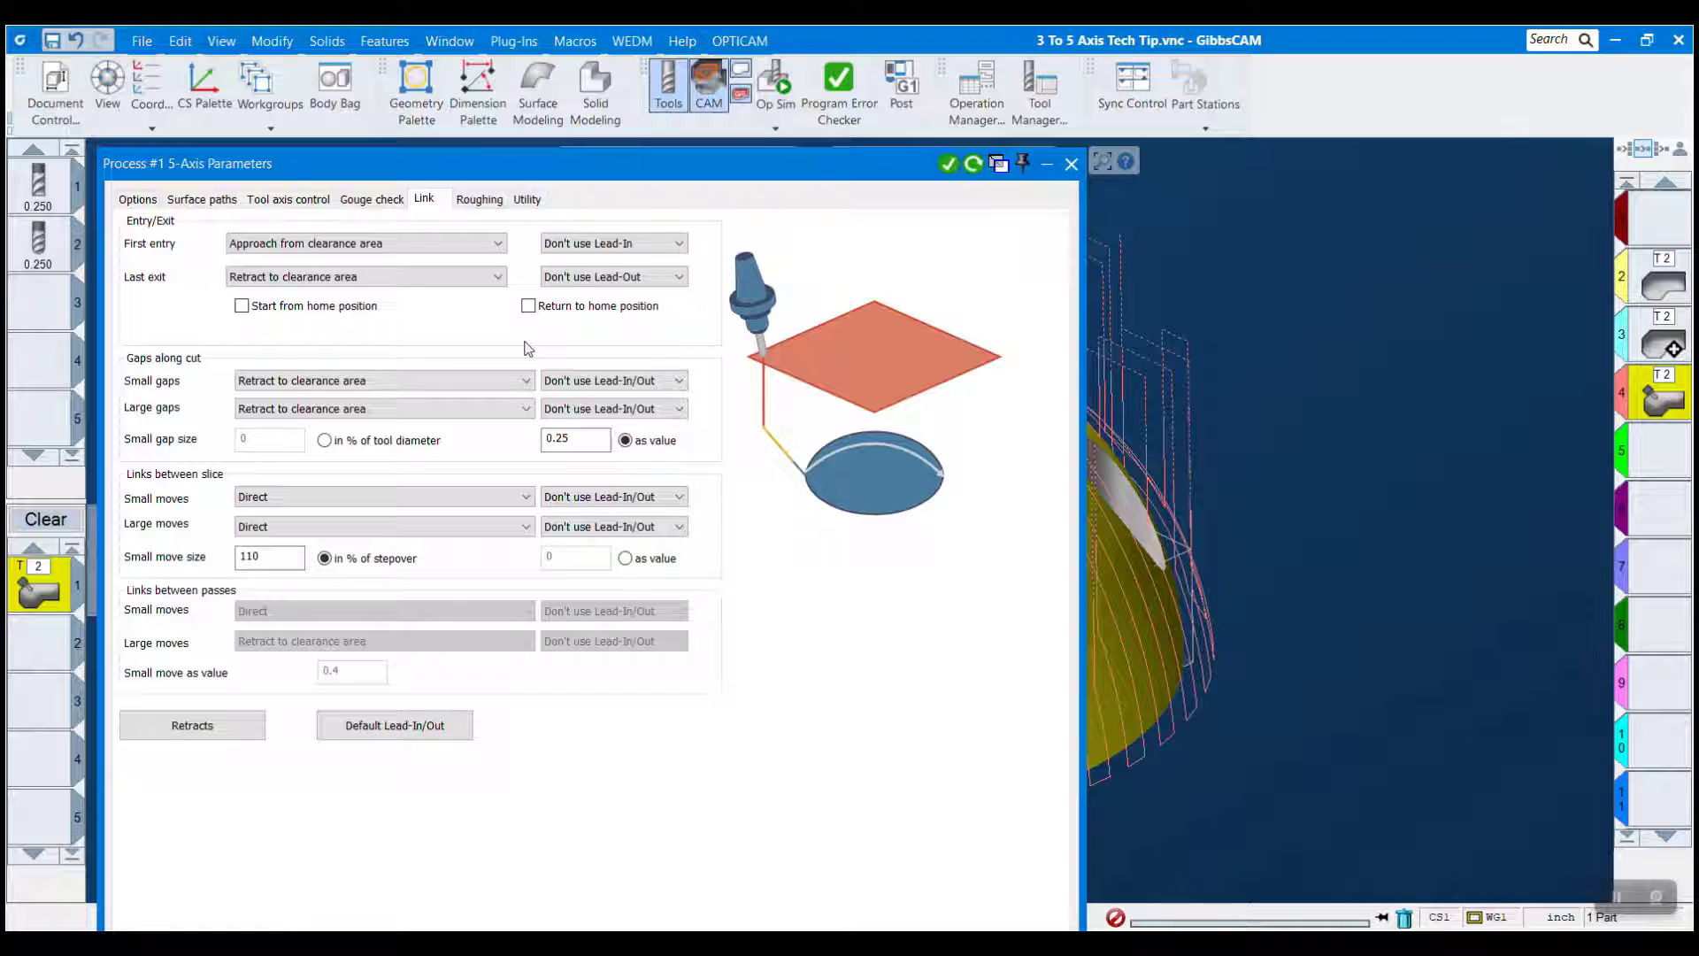
Set the retracts' clearance area type to Sphere with a user-defined radius of 1.5
drag(652, 169, 657, 546)
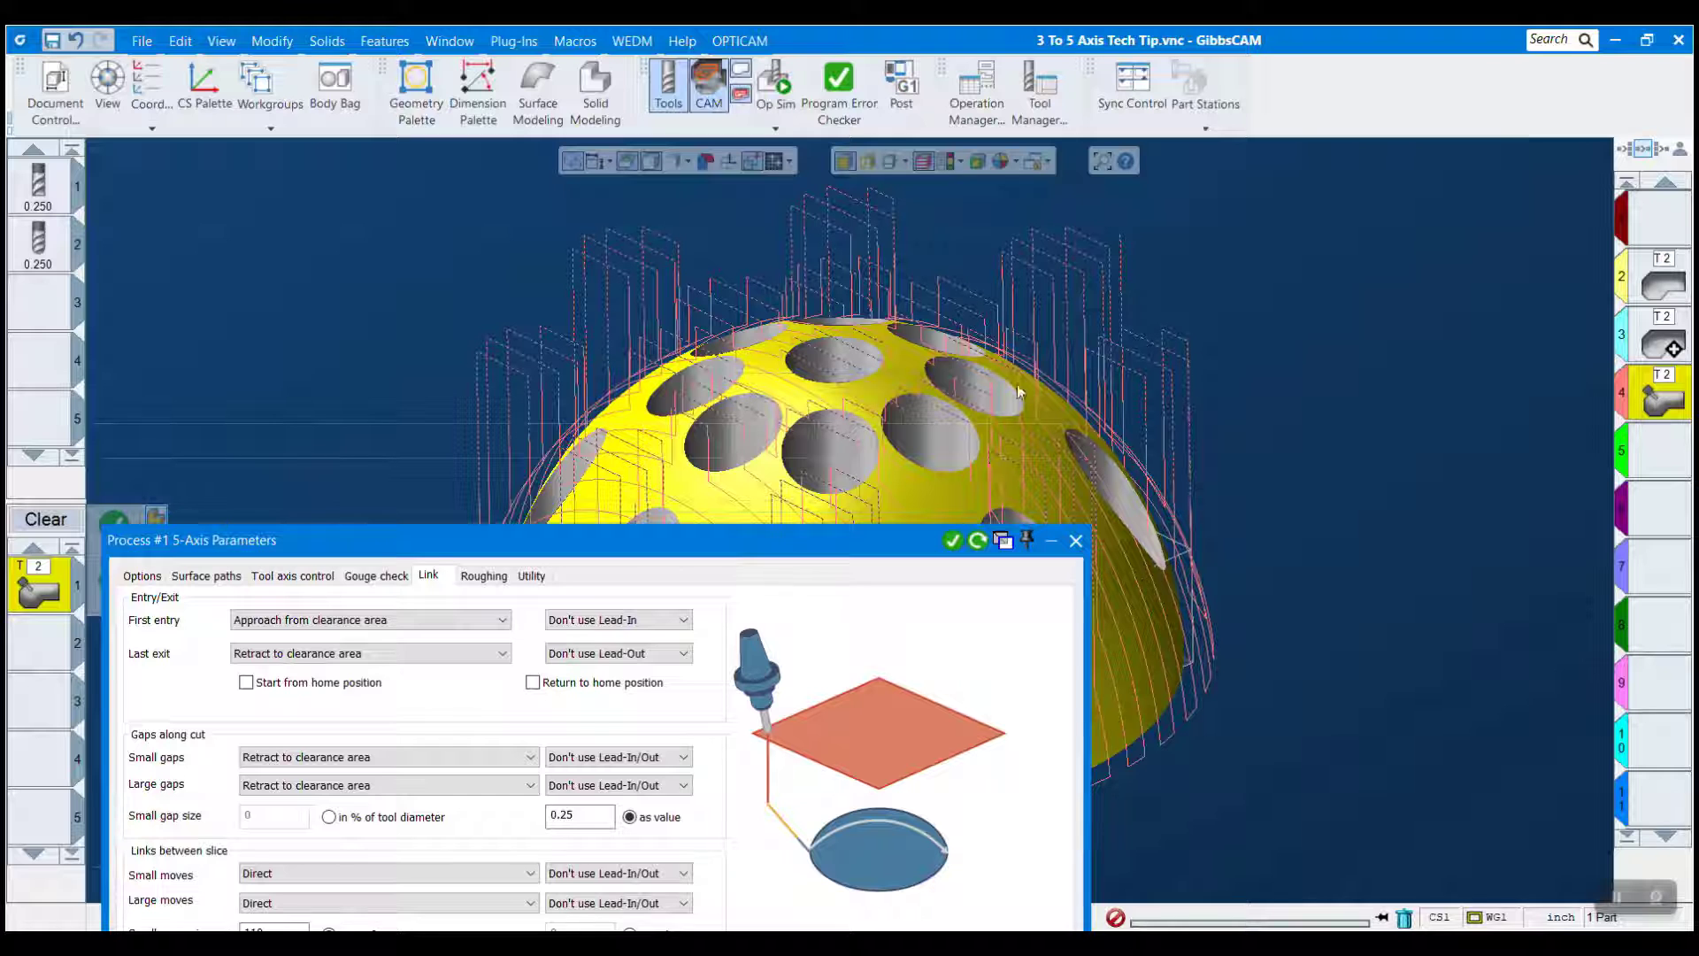
drag(825, 553, 857, 95)
click(248, 643)
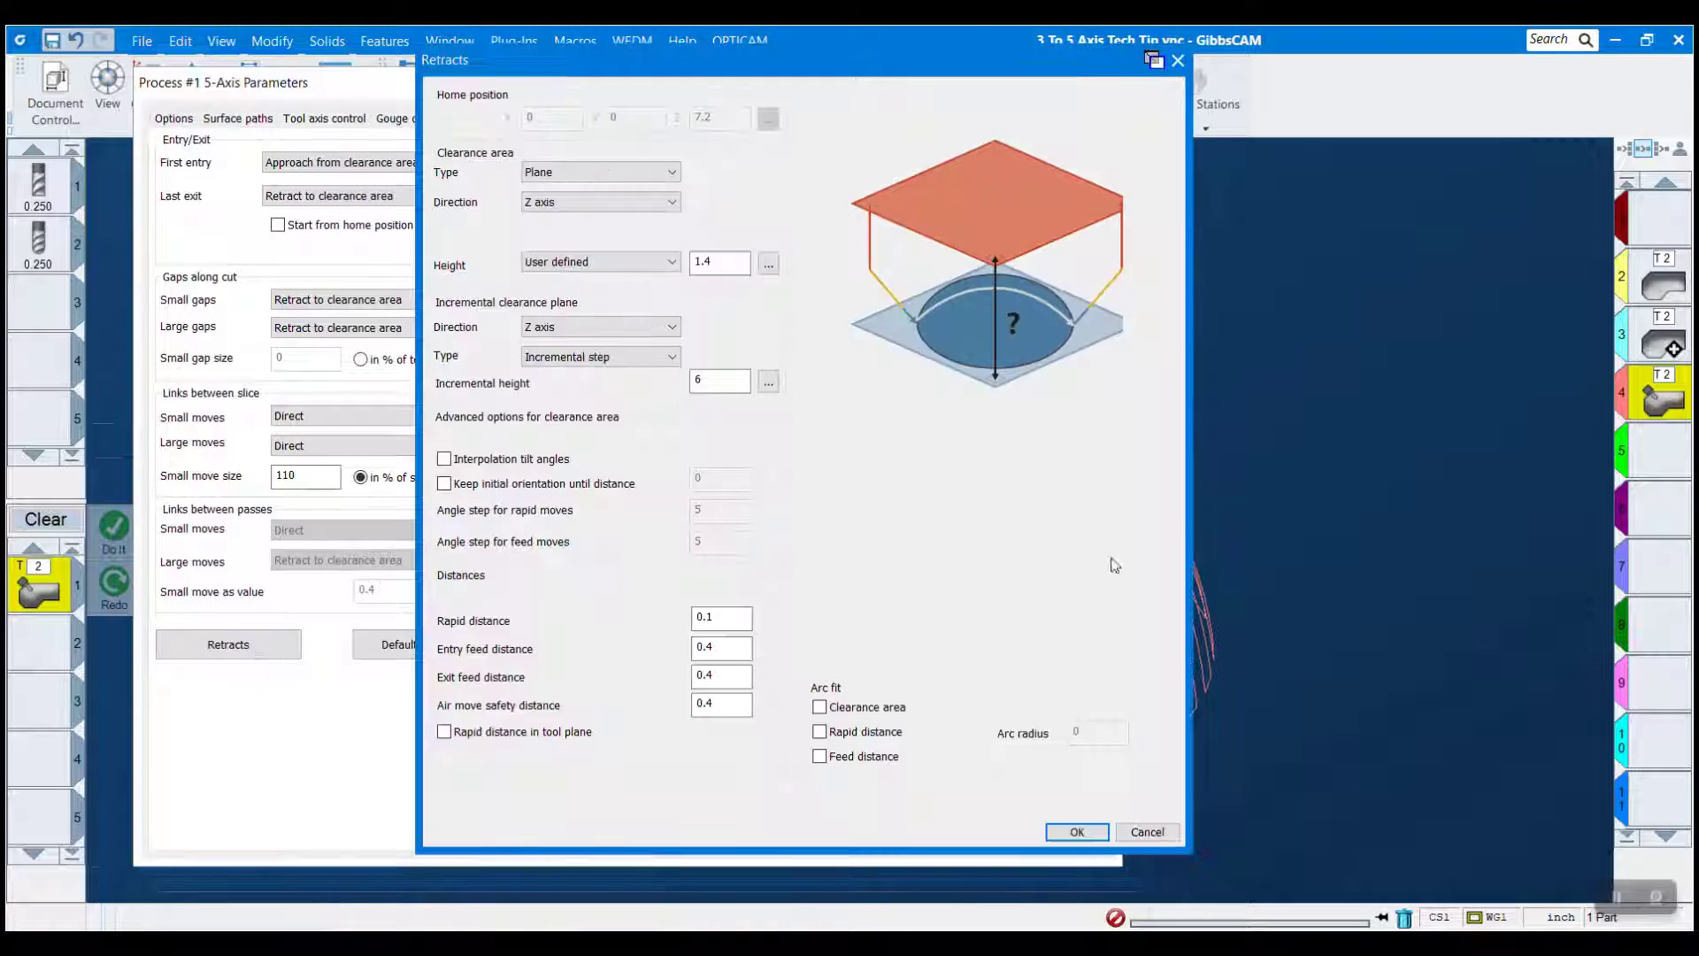
click(644, 173)
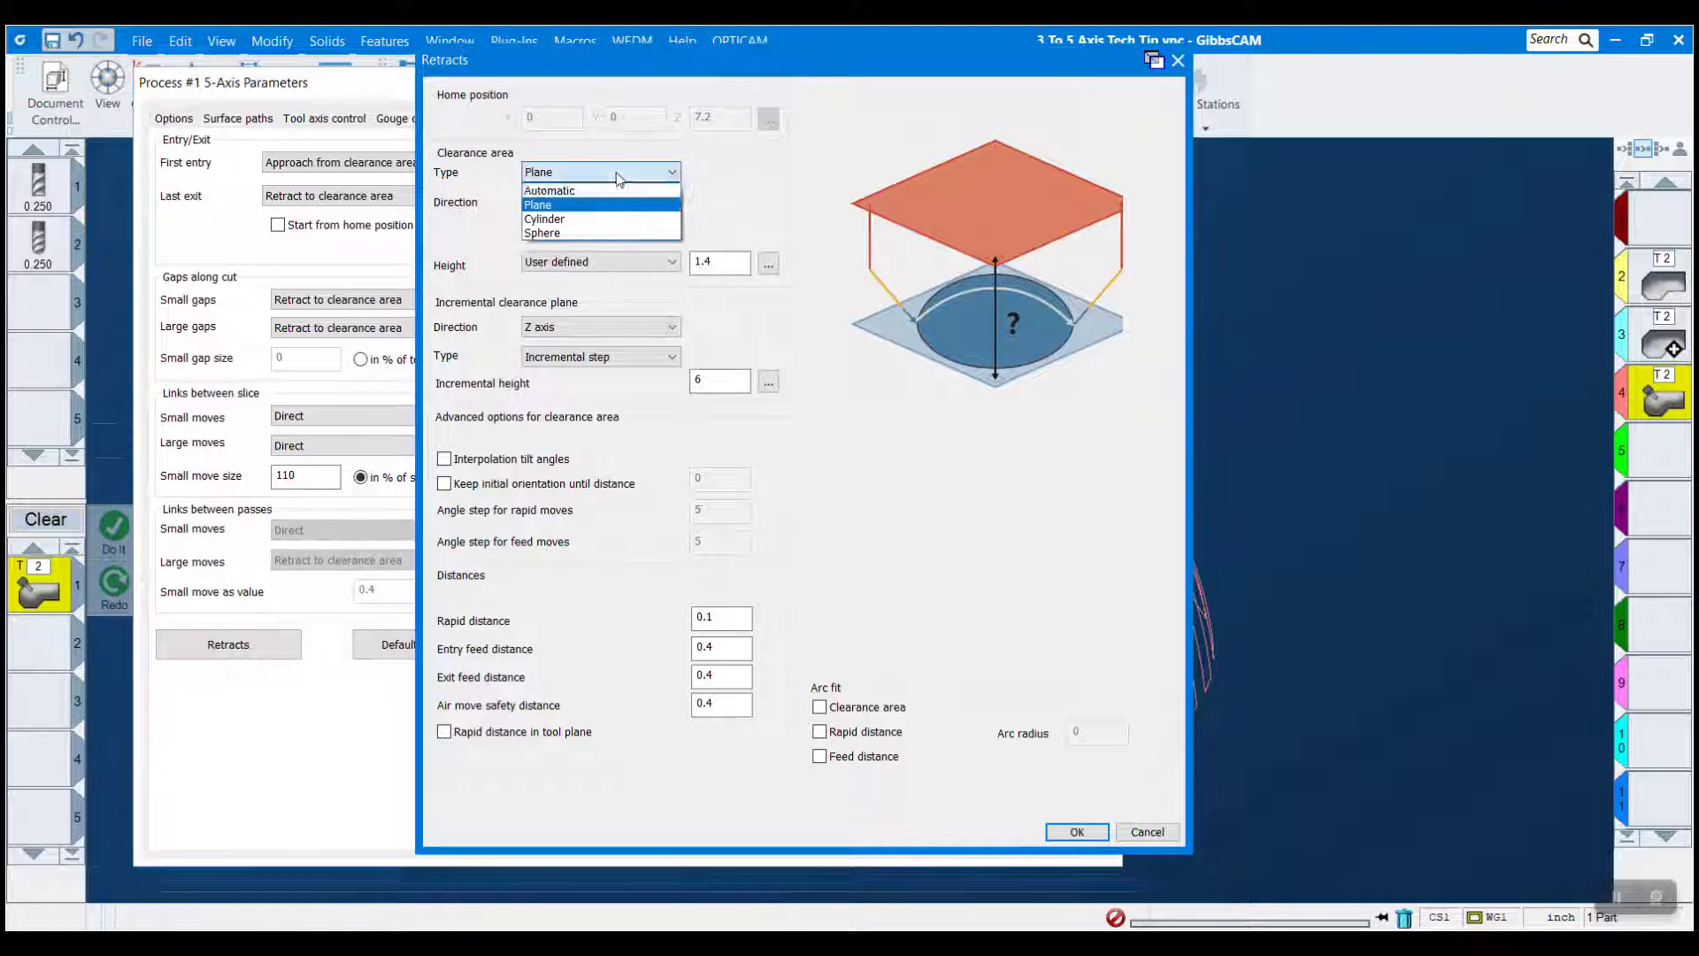
click(578, 234)
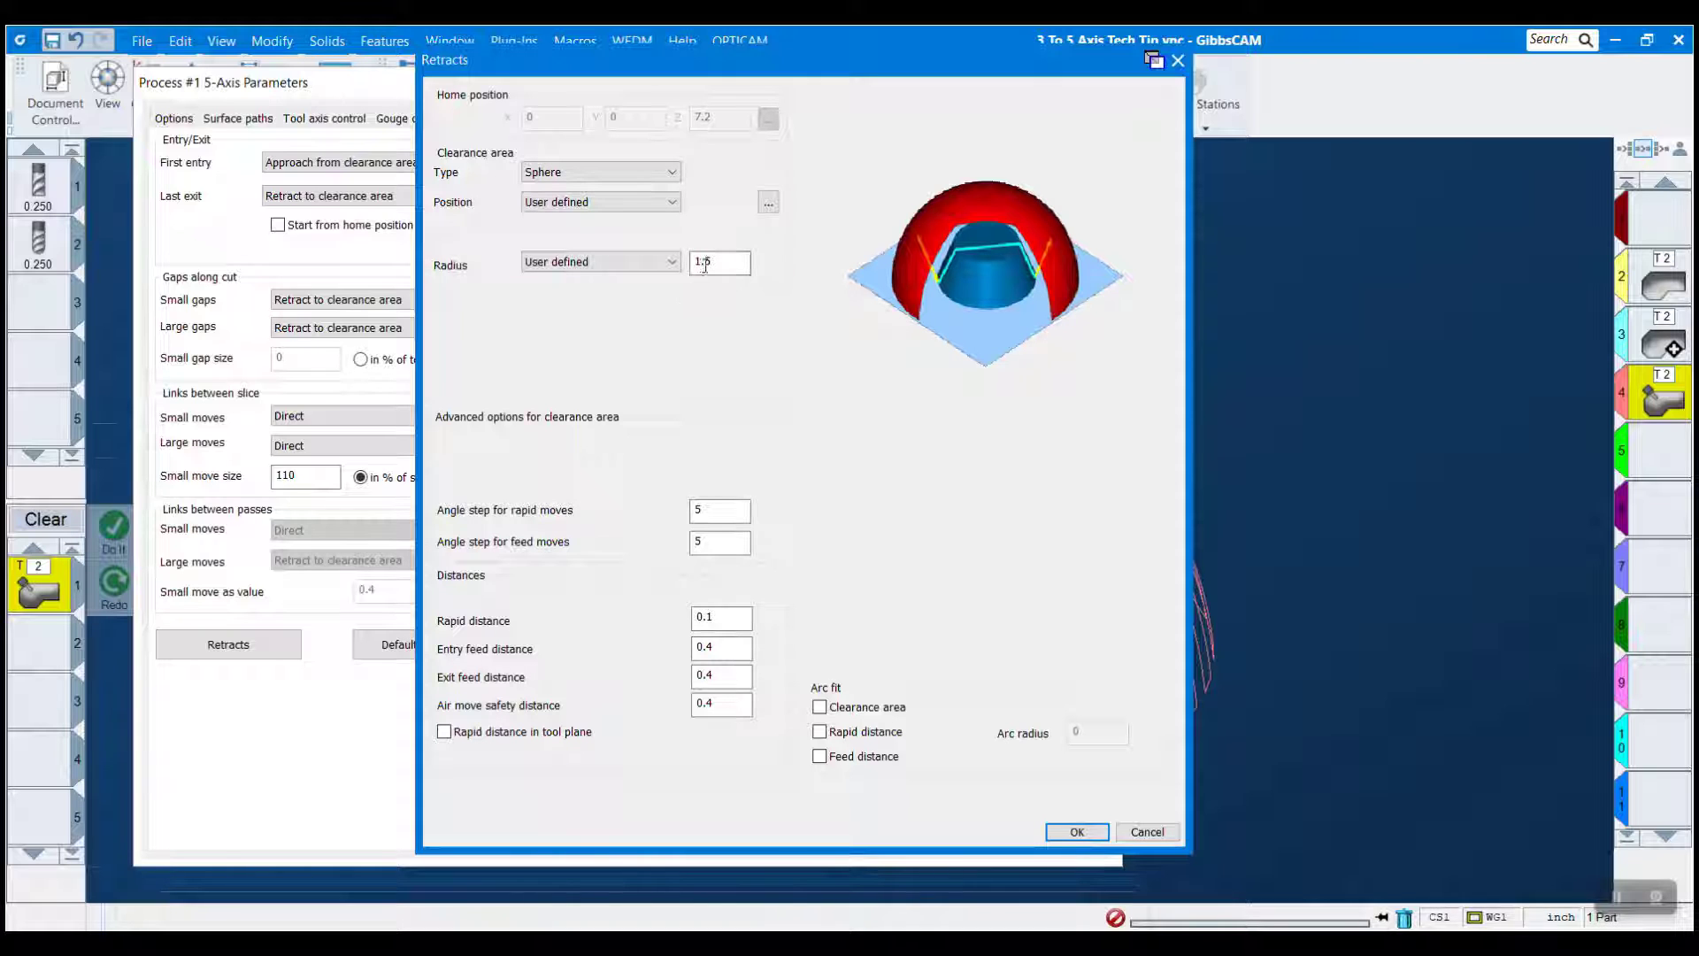
mouse_move(712, 263)
mouse_down()
mouse_move(692, 264)
mouse_move(736, 264)
mouse_up()
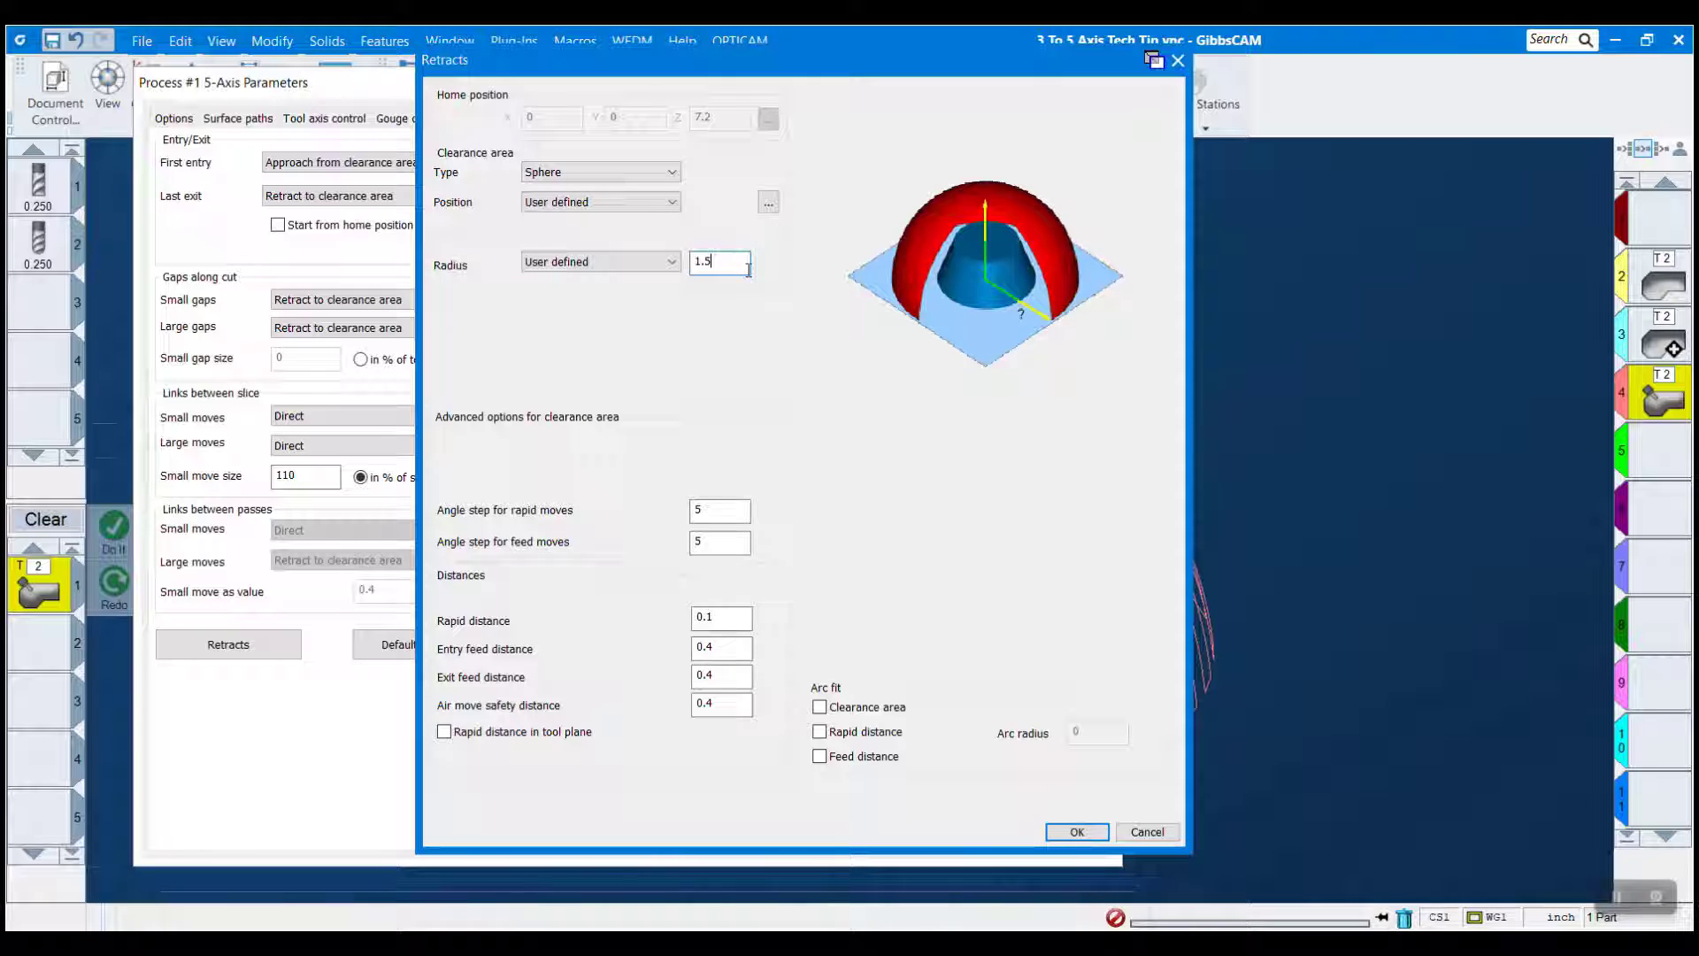
click(1077, 831)
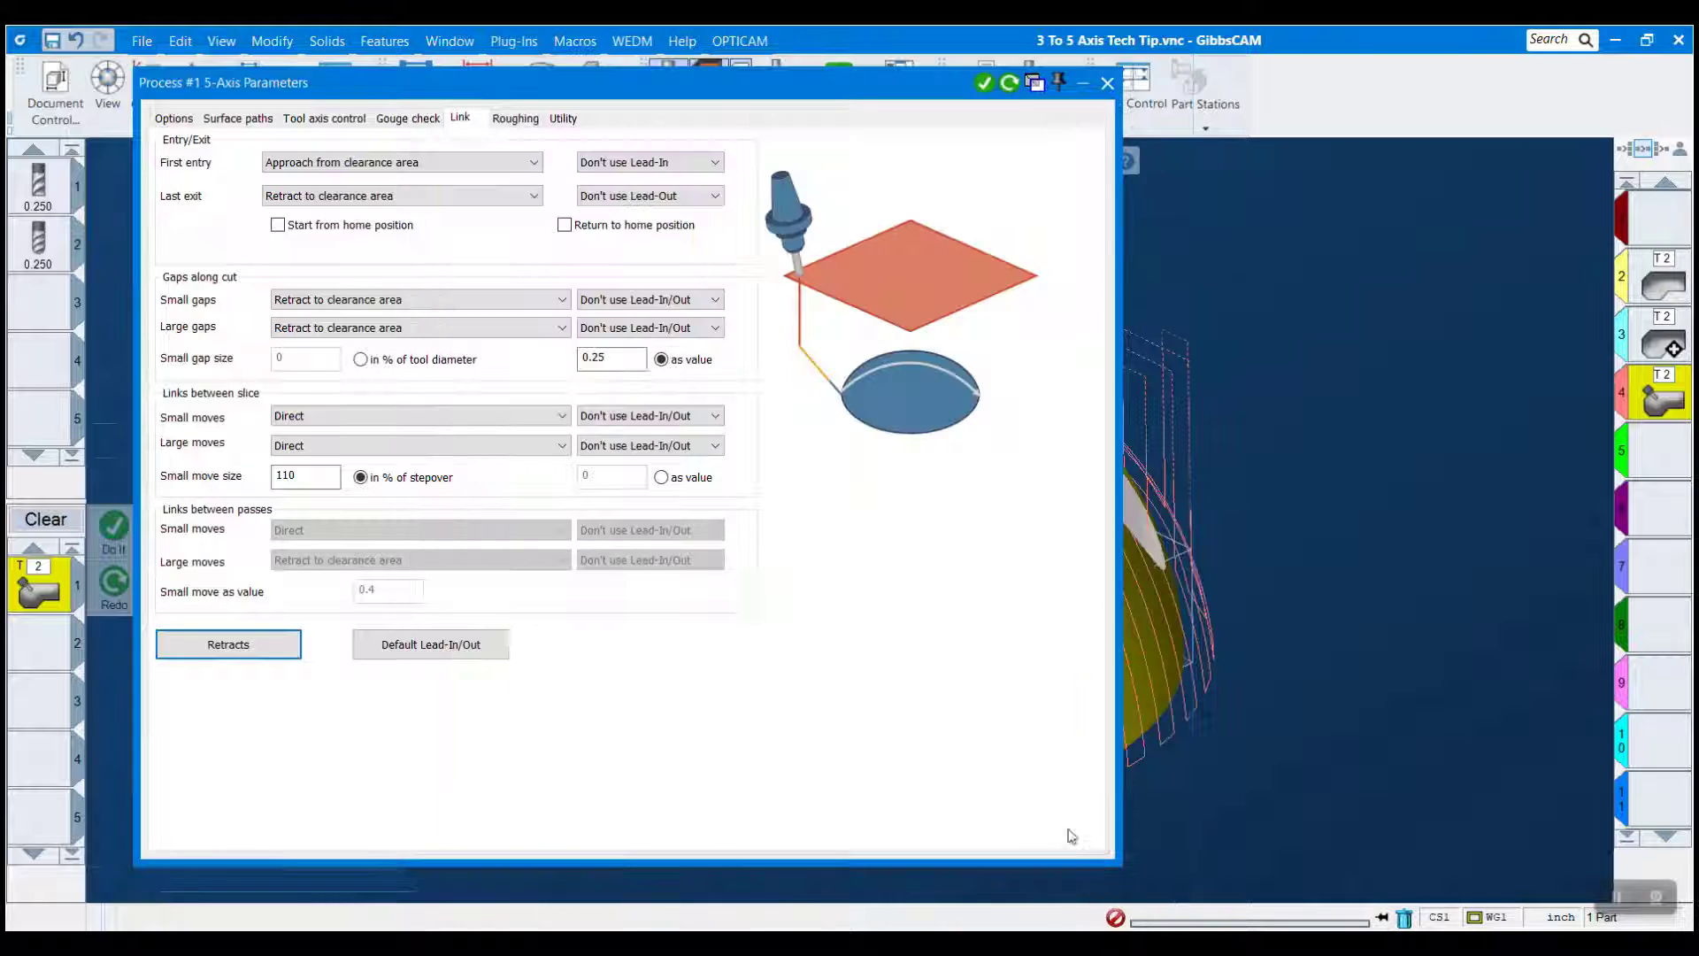
Recalculate the 5-axis operation and inspect its retract moves around the dome
click(1011, 83)
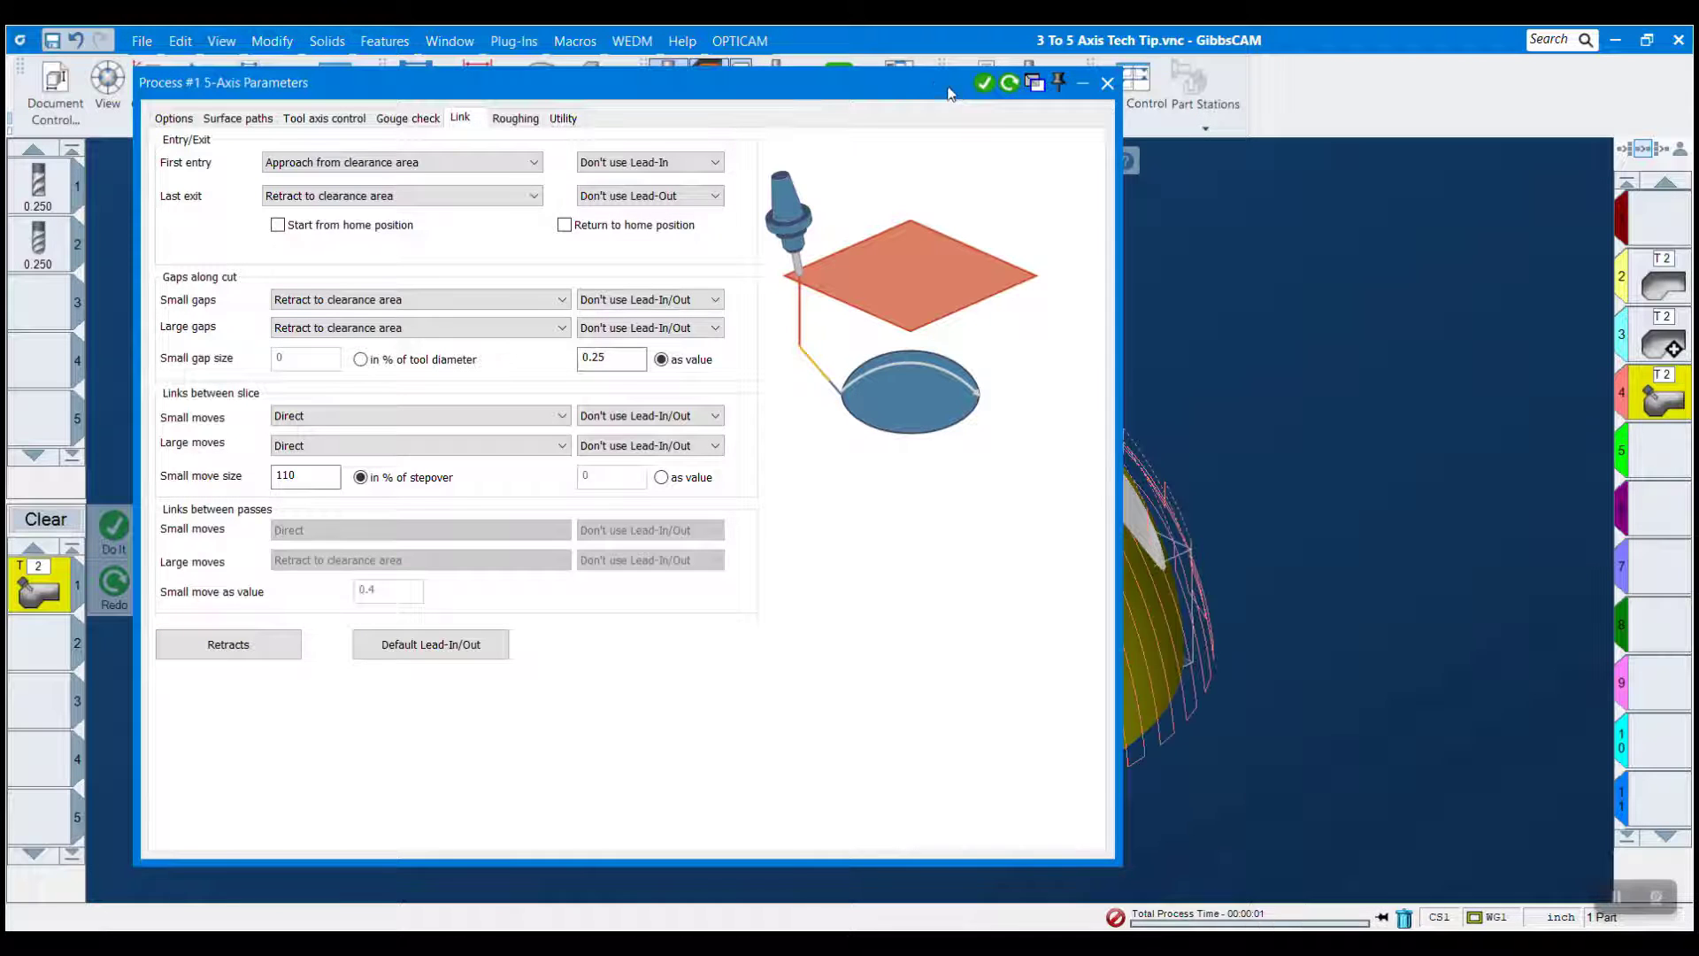
drag(935, 85, 1044, 772)
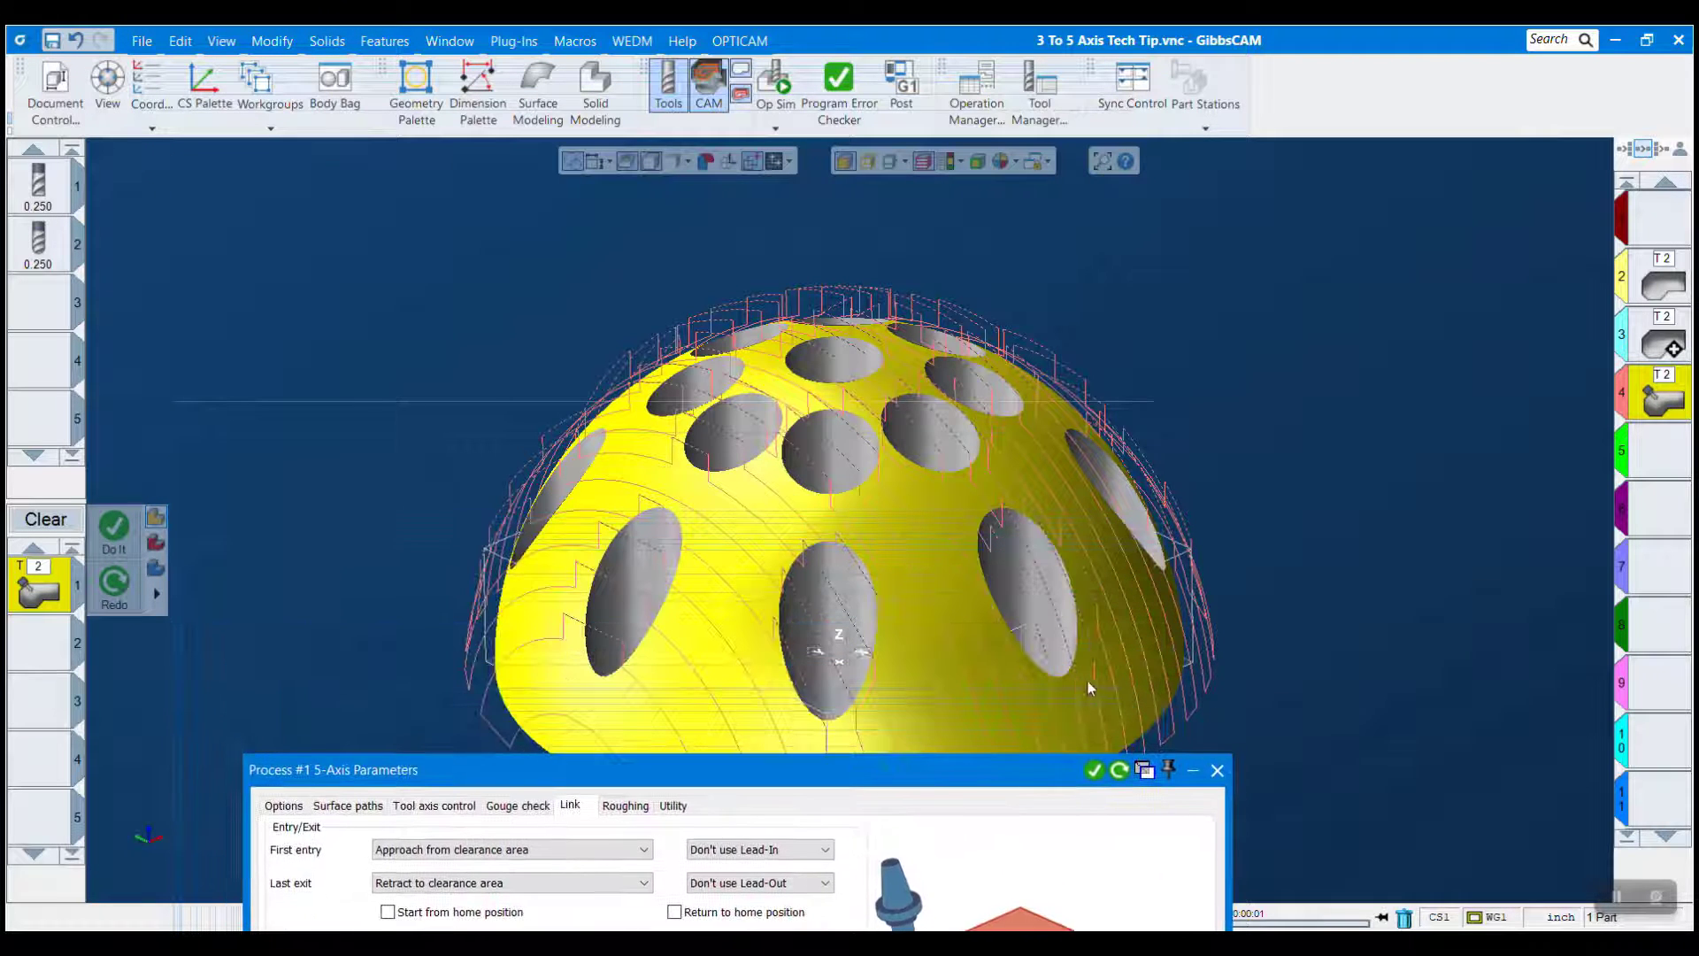
middle_drag(904, 684, 926, 289)
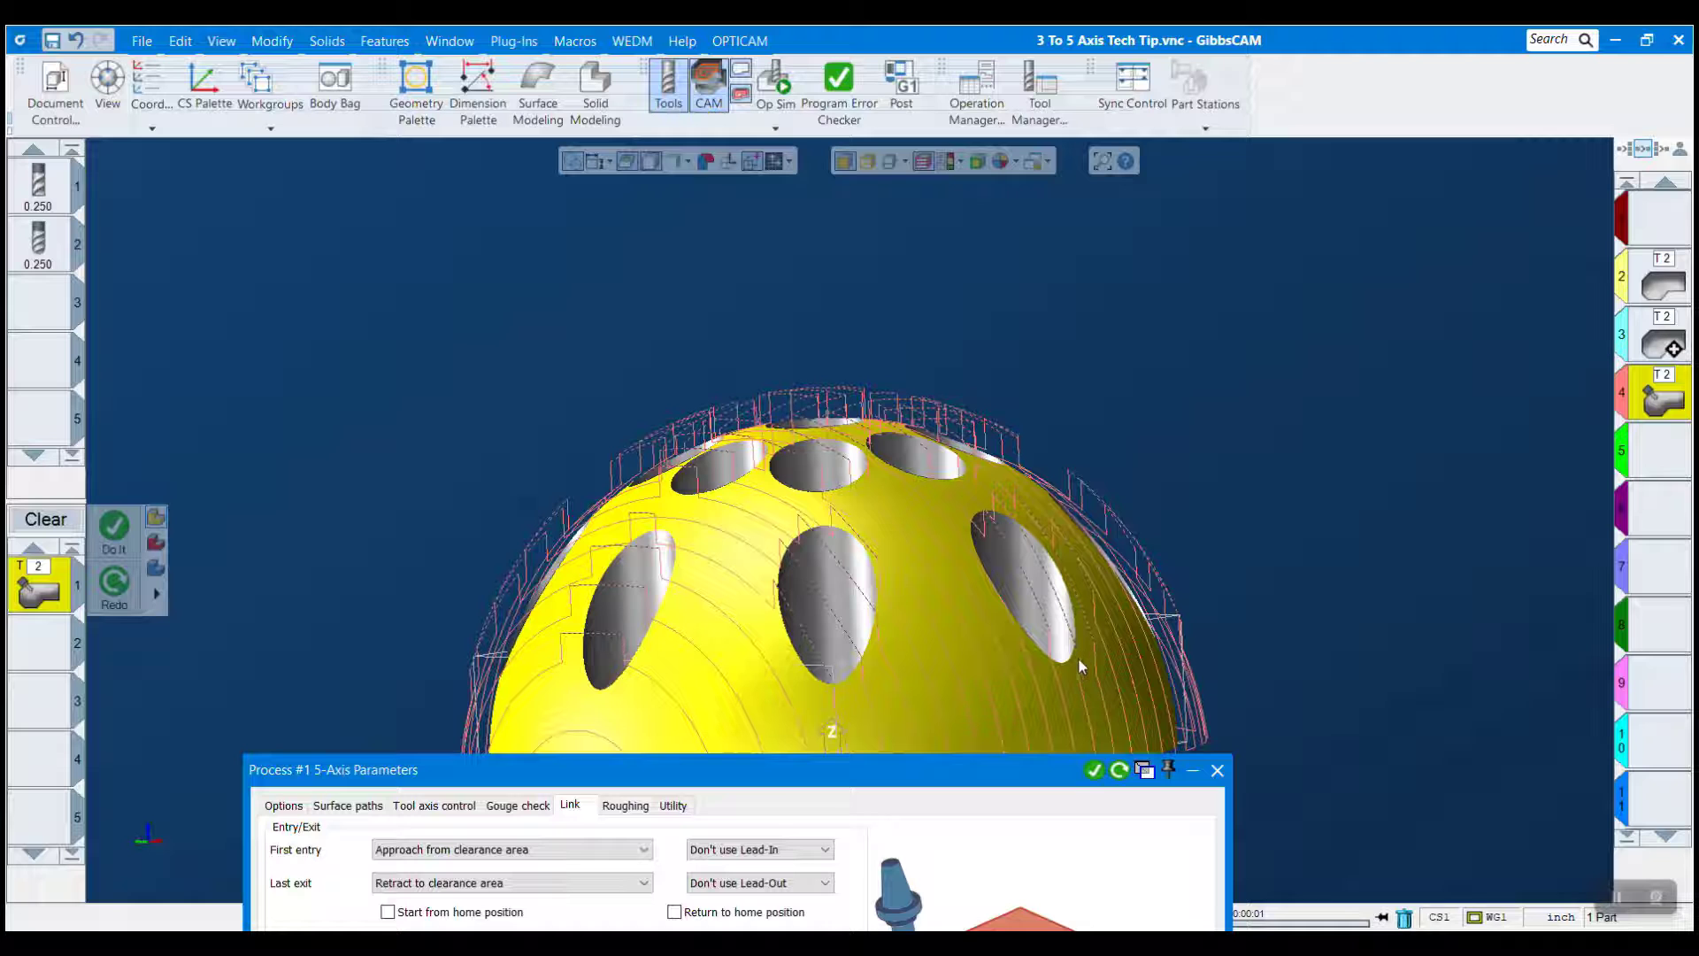
middle_drag(1032, 653, 1098, 631)
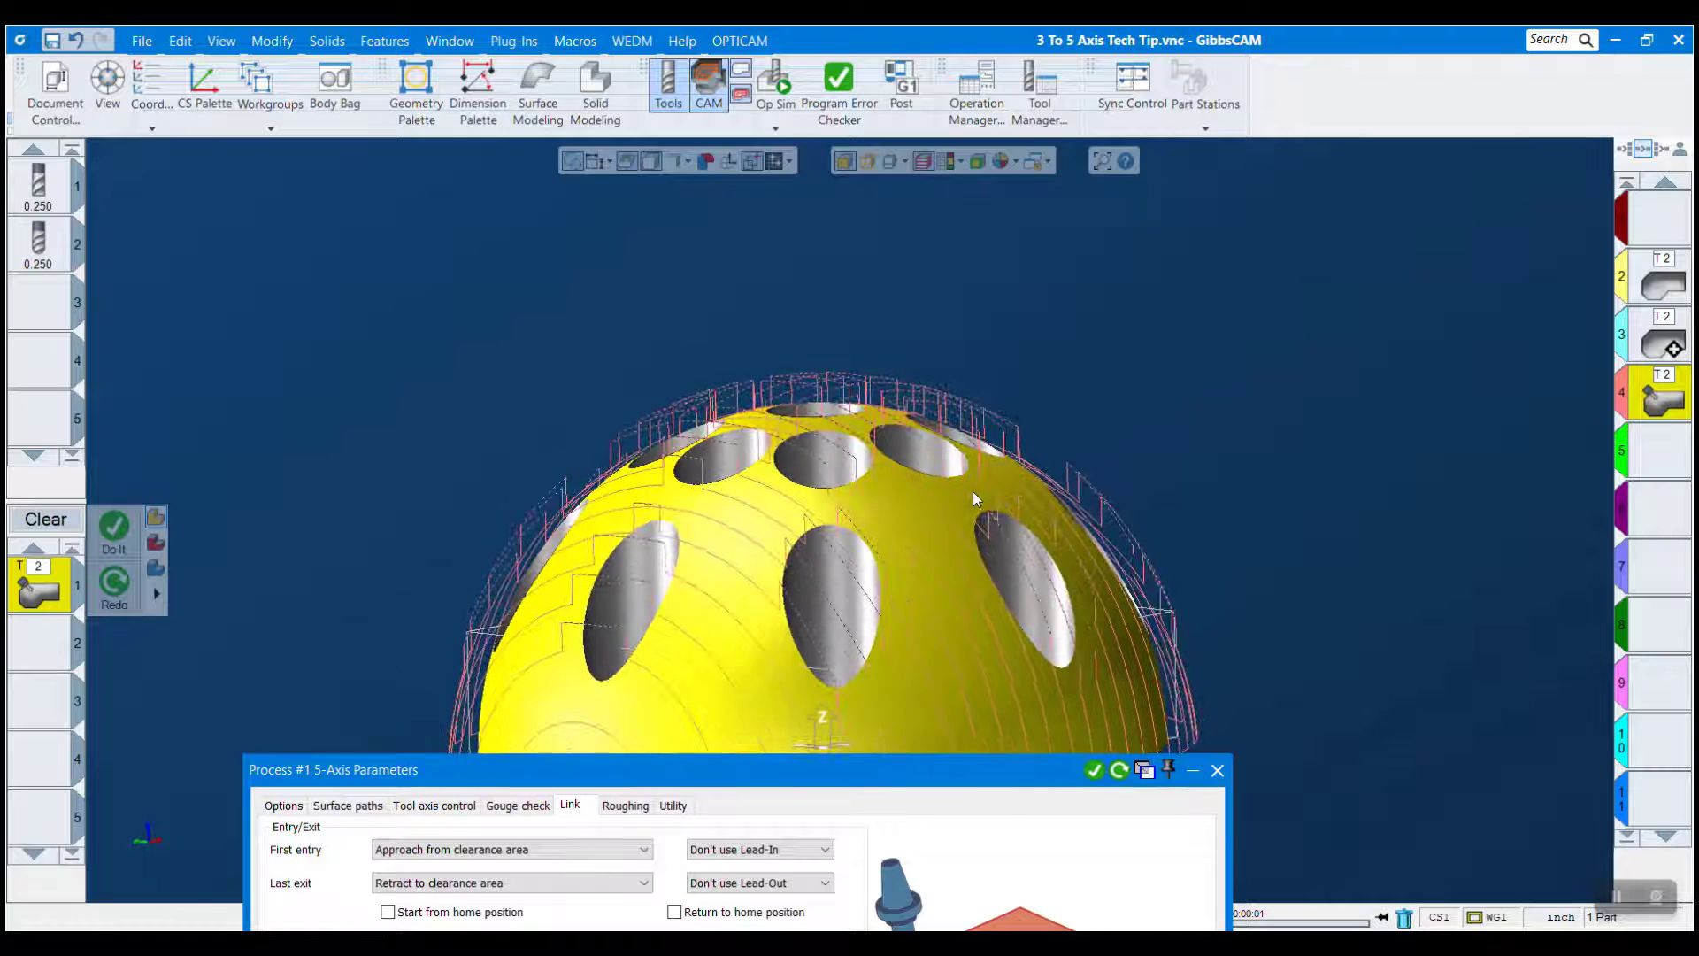
Set both small and large gaps along the cut to Blend spline and recalculate the toolpath over the dome
drag(935, 766, 810, 150)
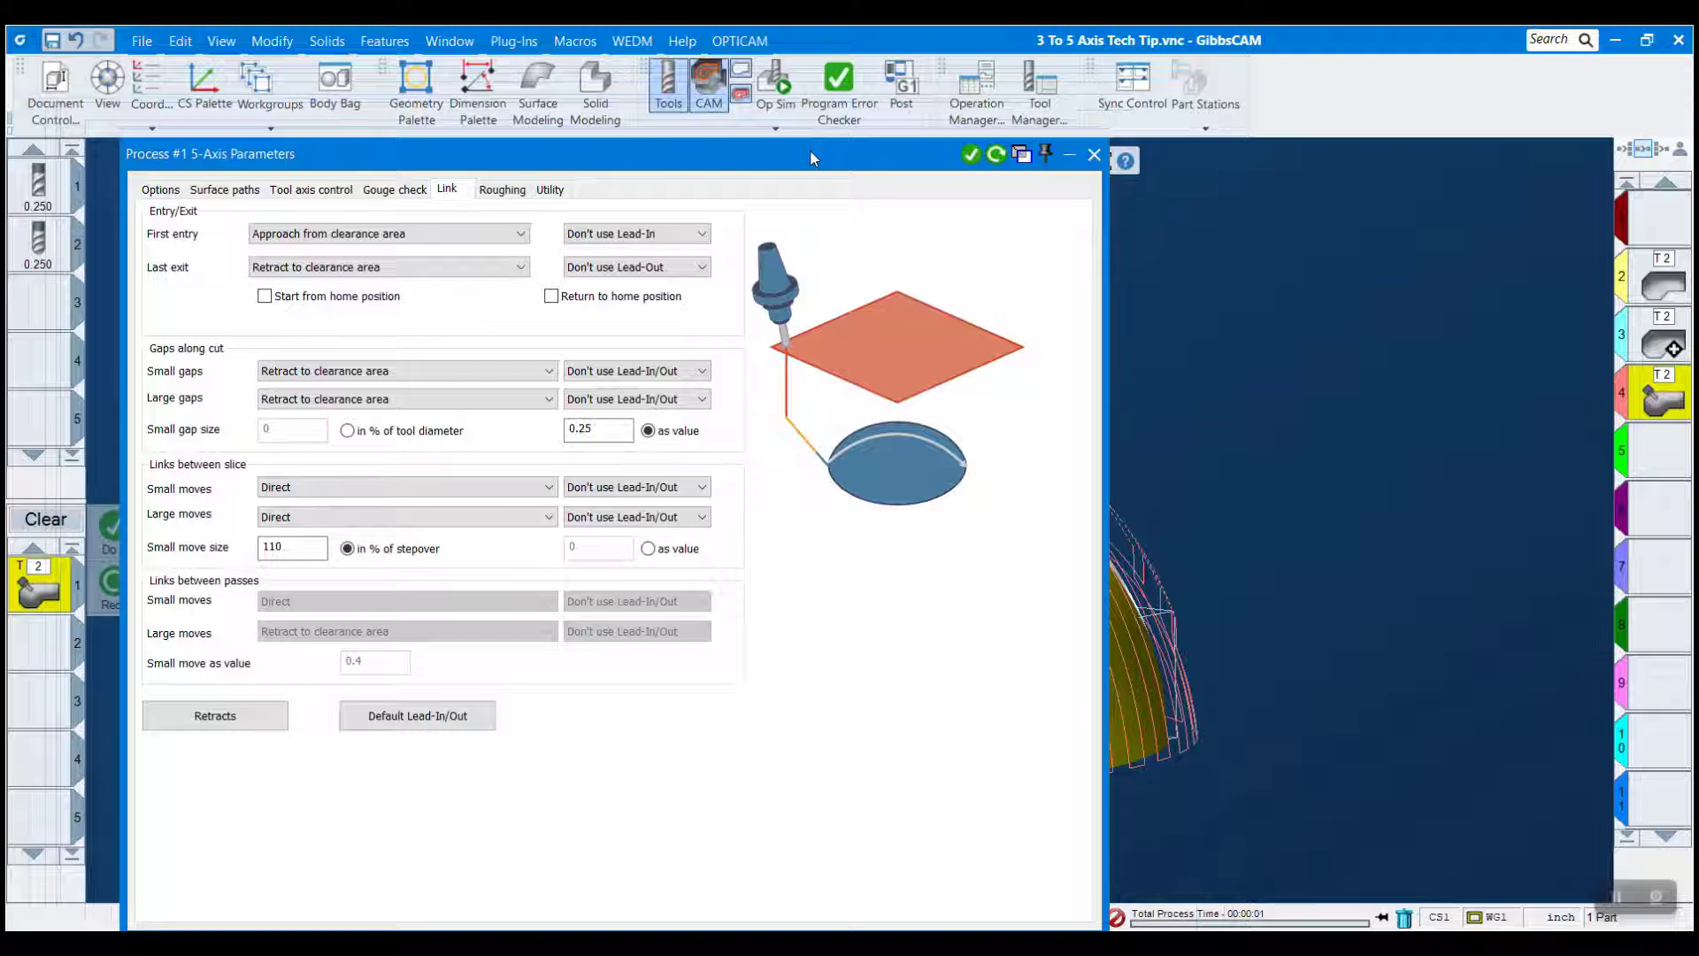
click(382, 371)
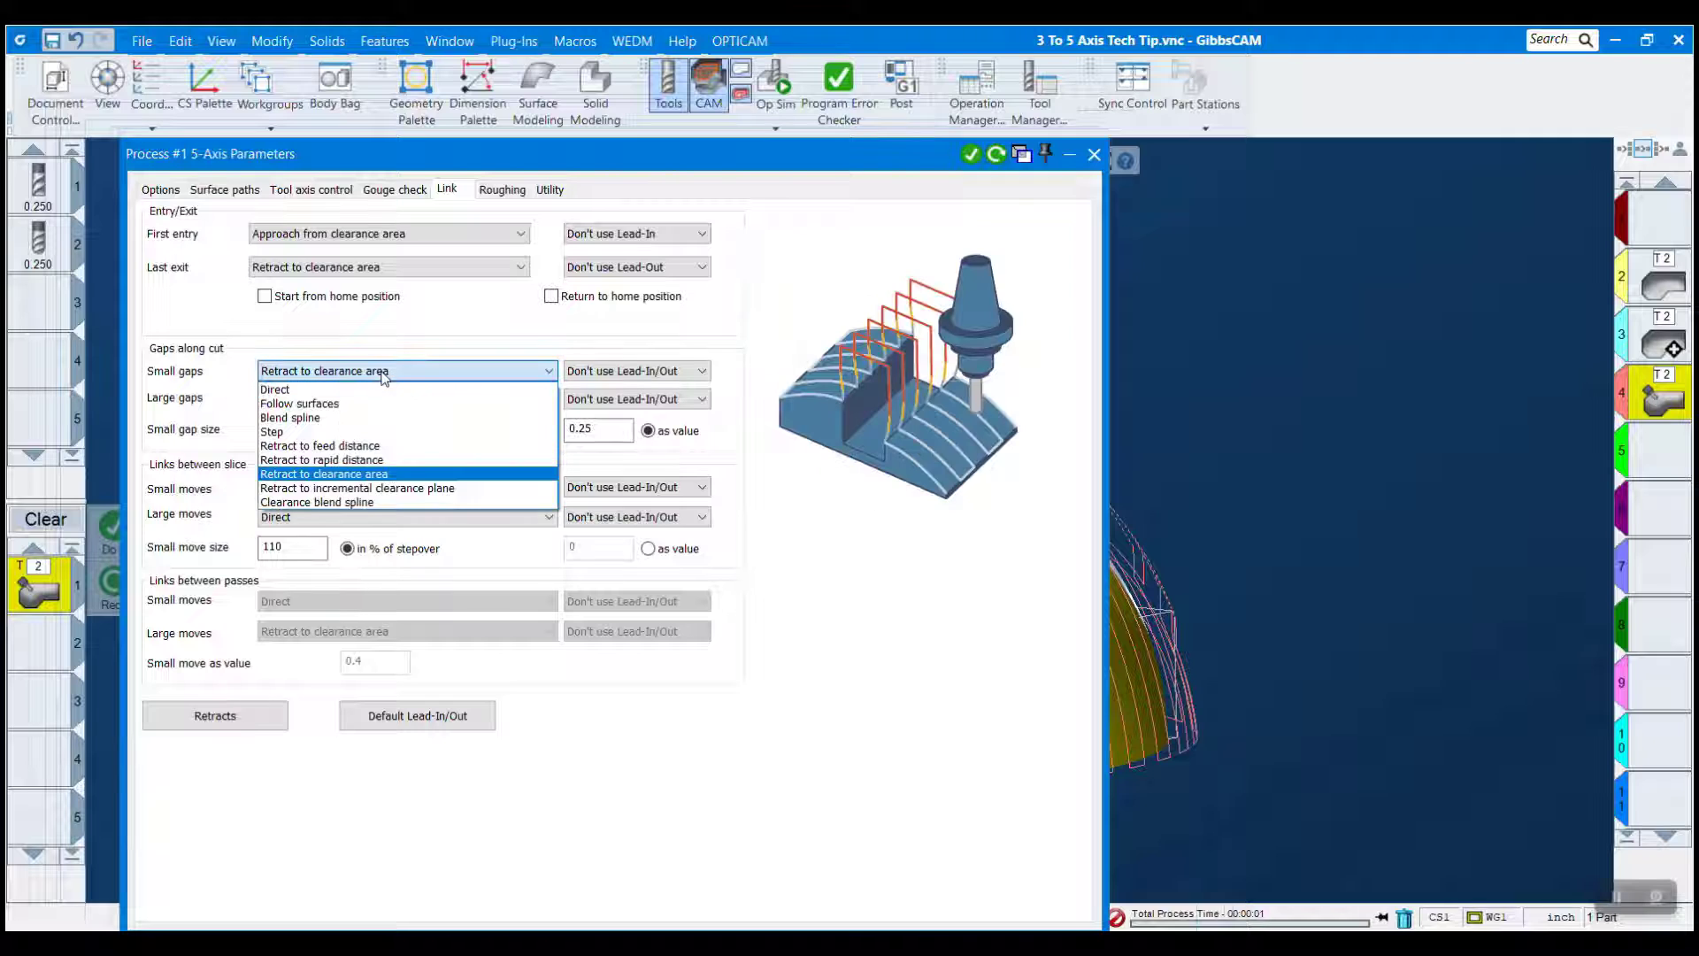
click(381, 419)
click(372, 399)
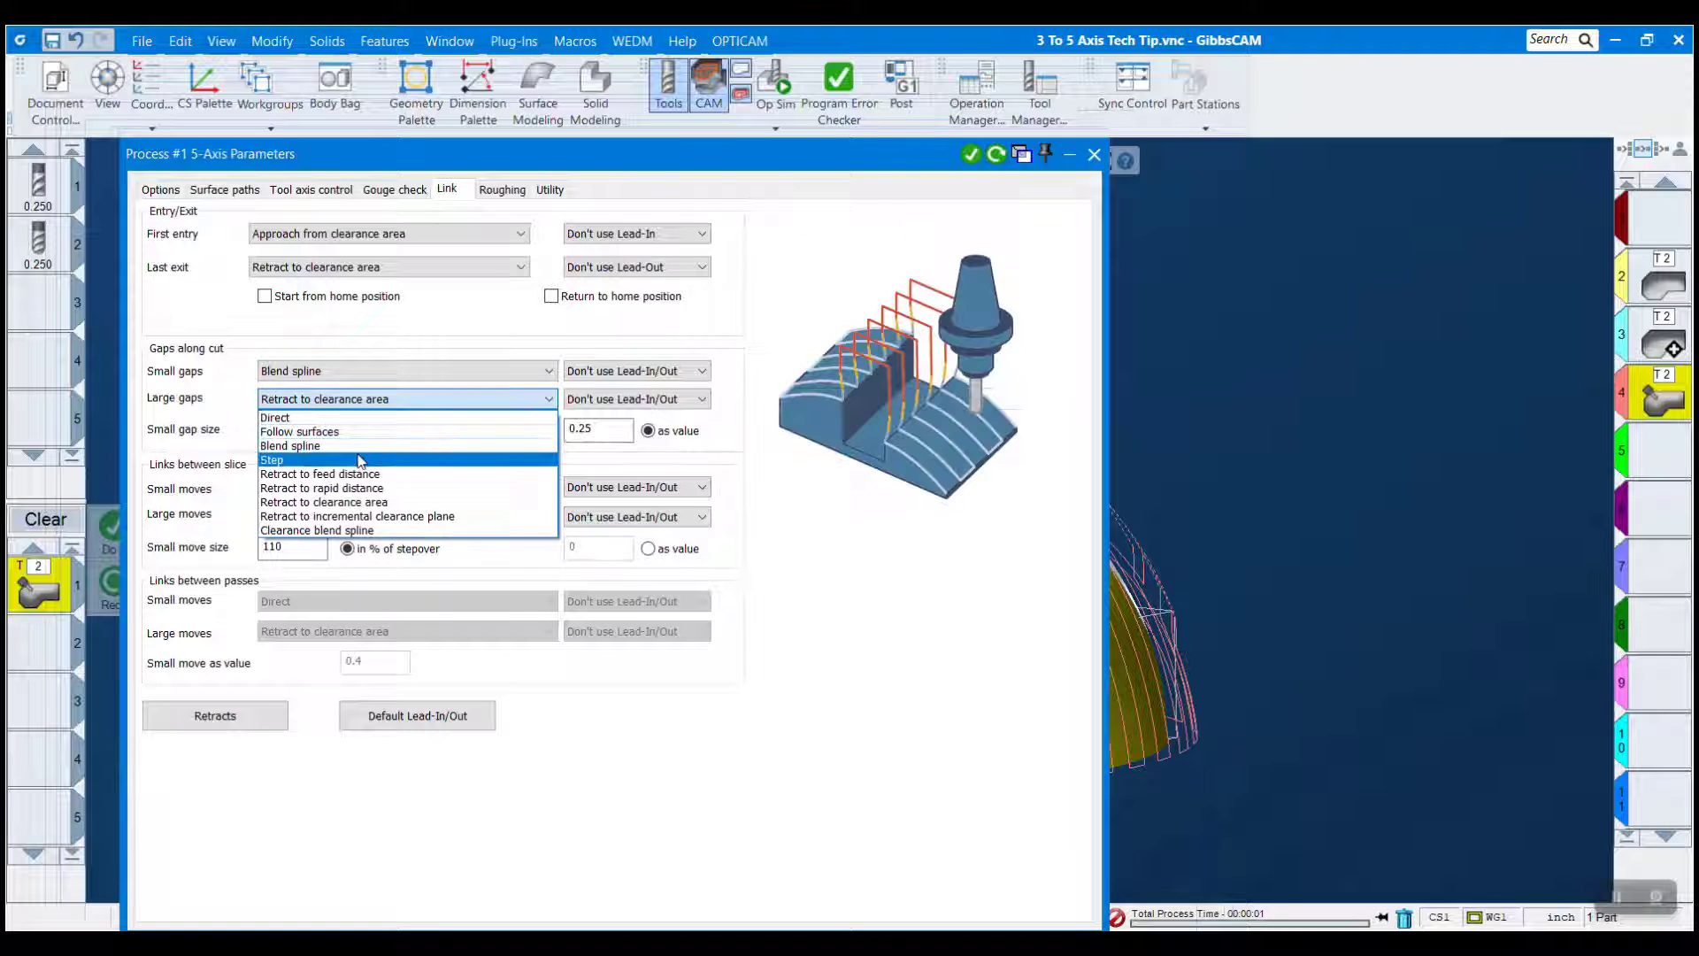
click(360, 446)
click(354, 372)
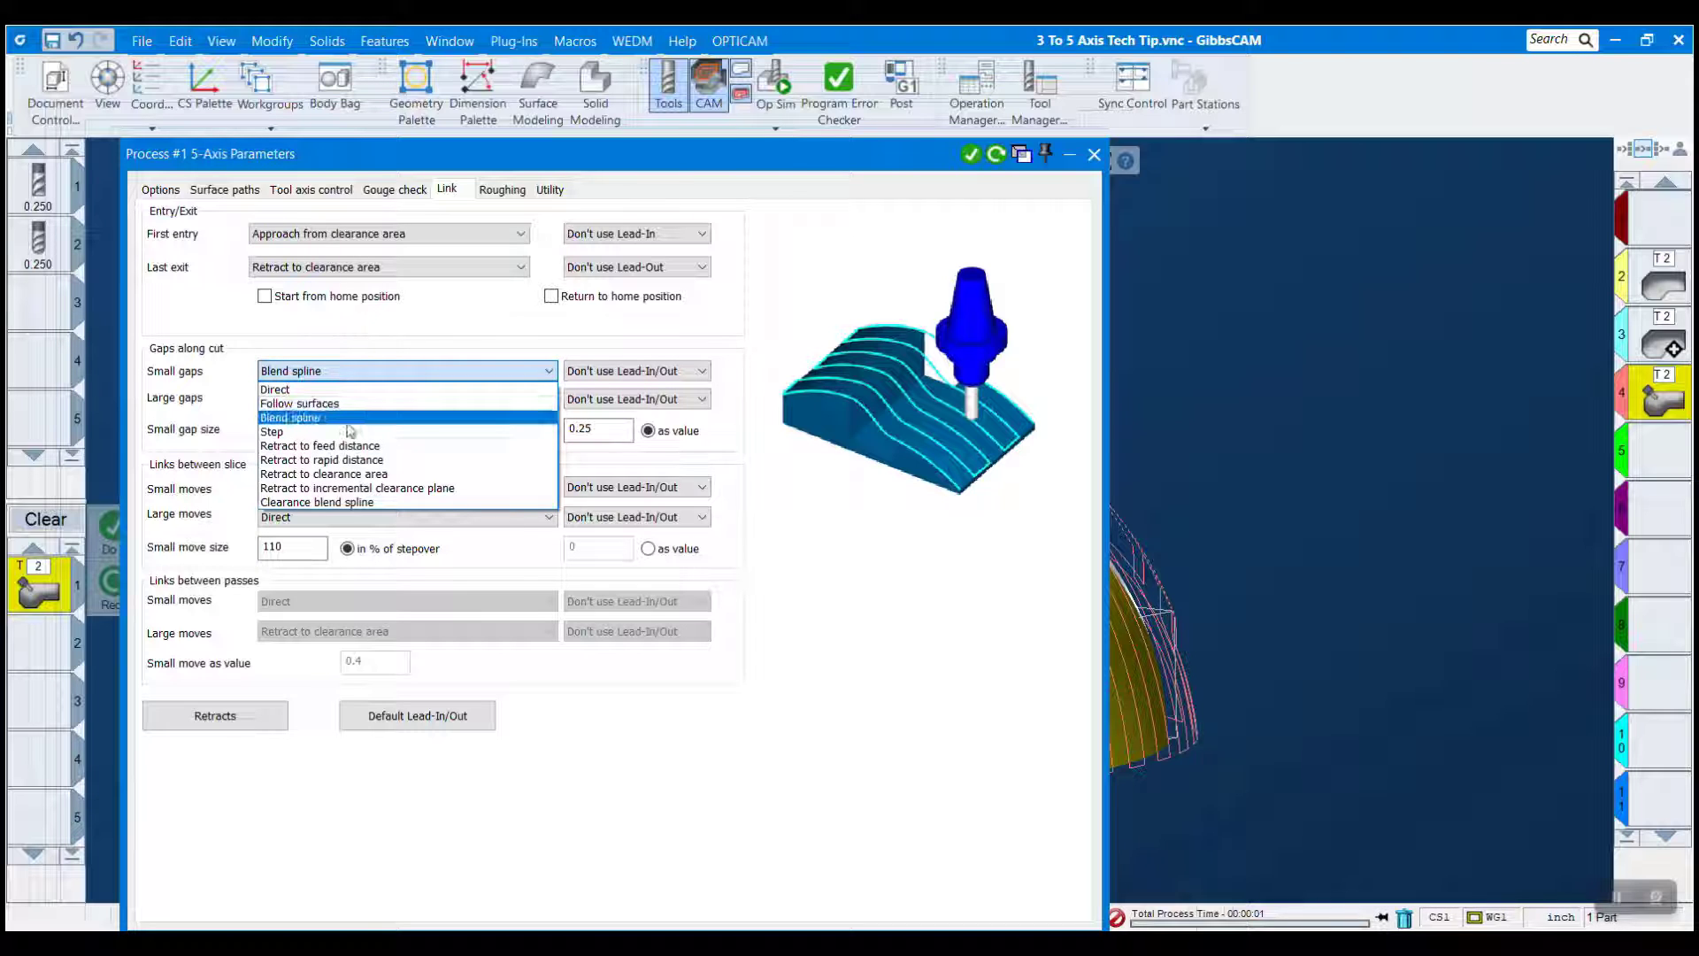
click(880, 652)
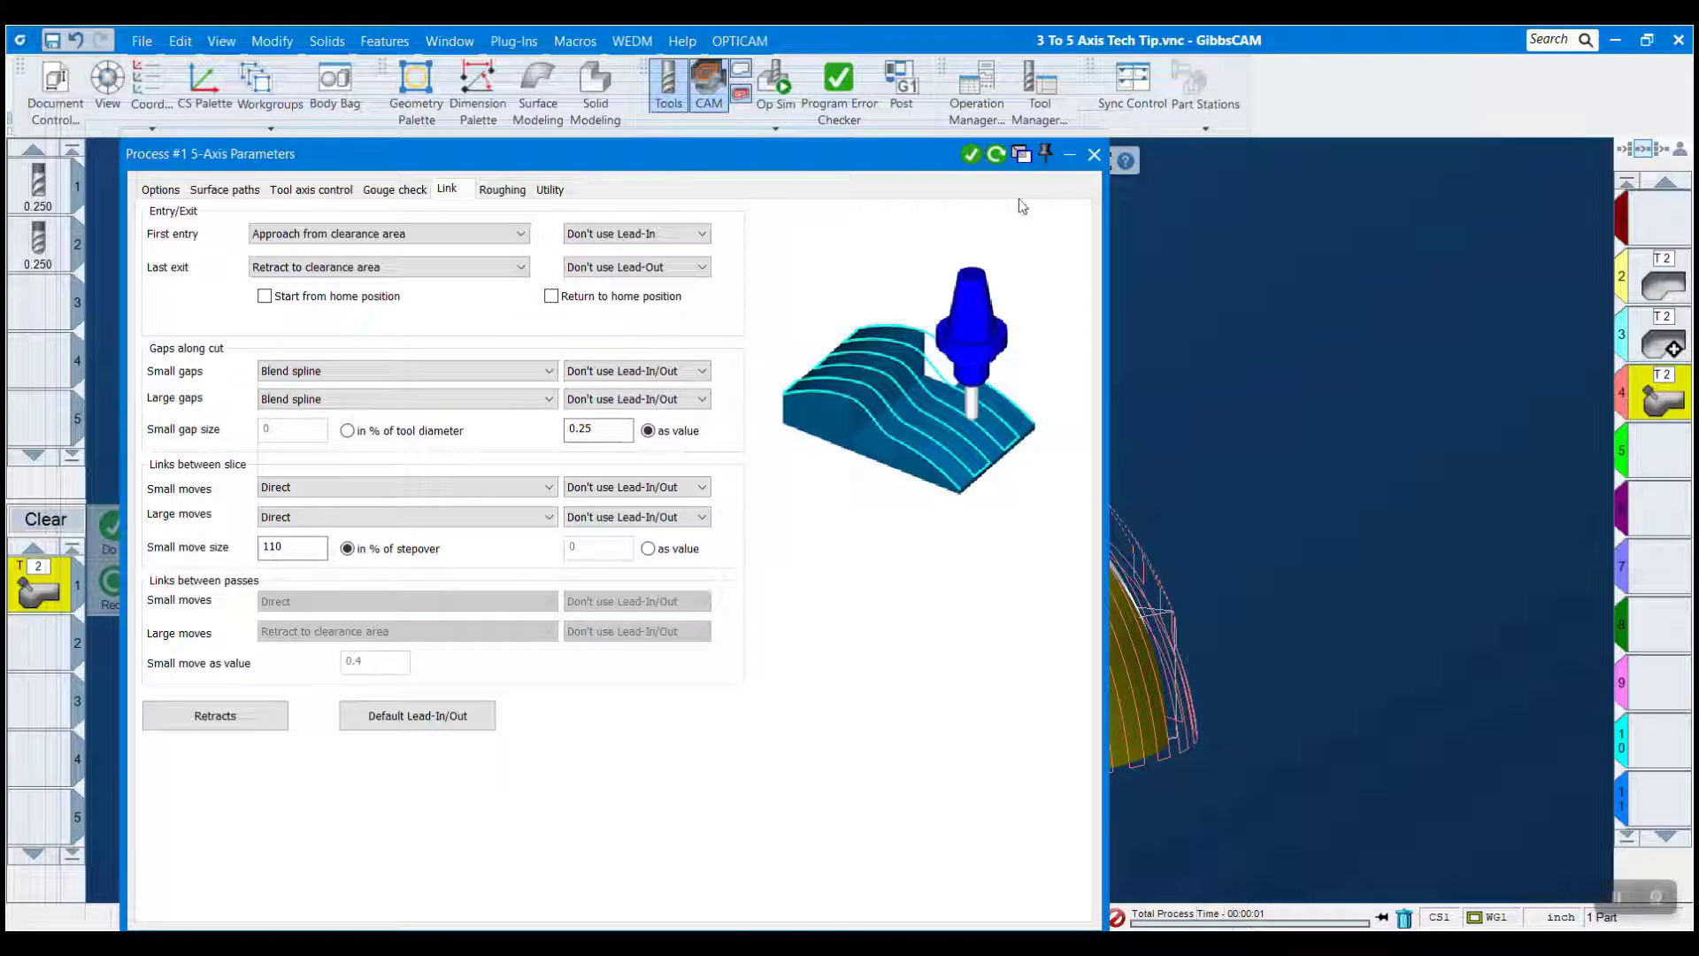
click(995, 158)
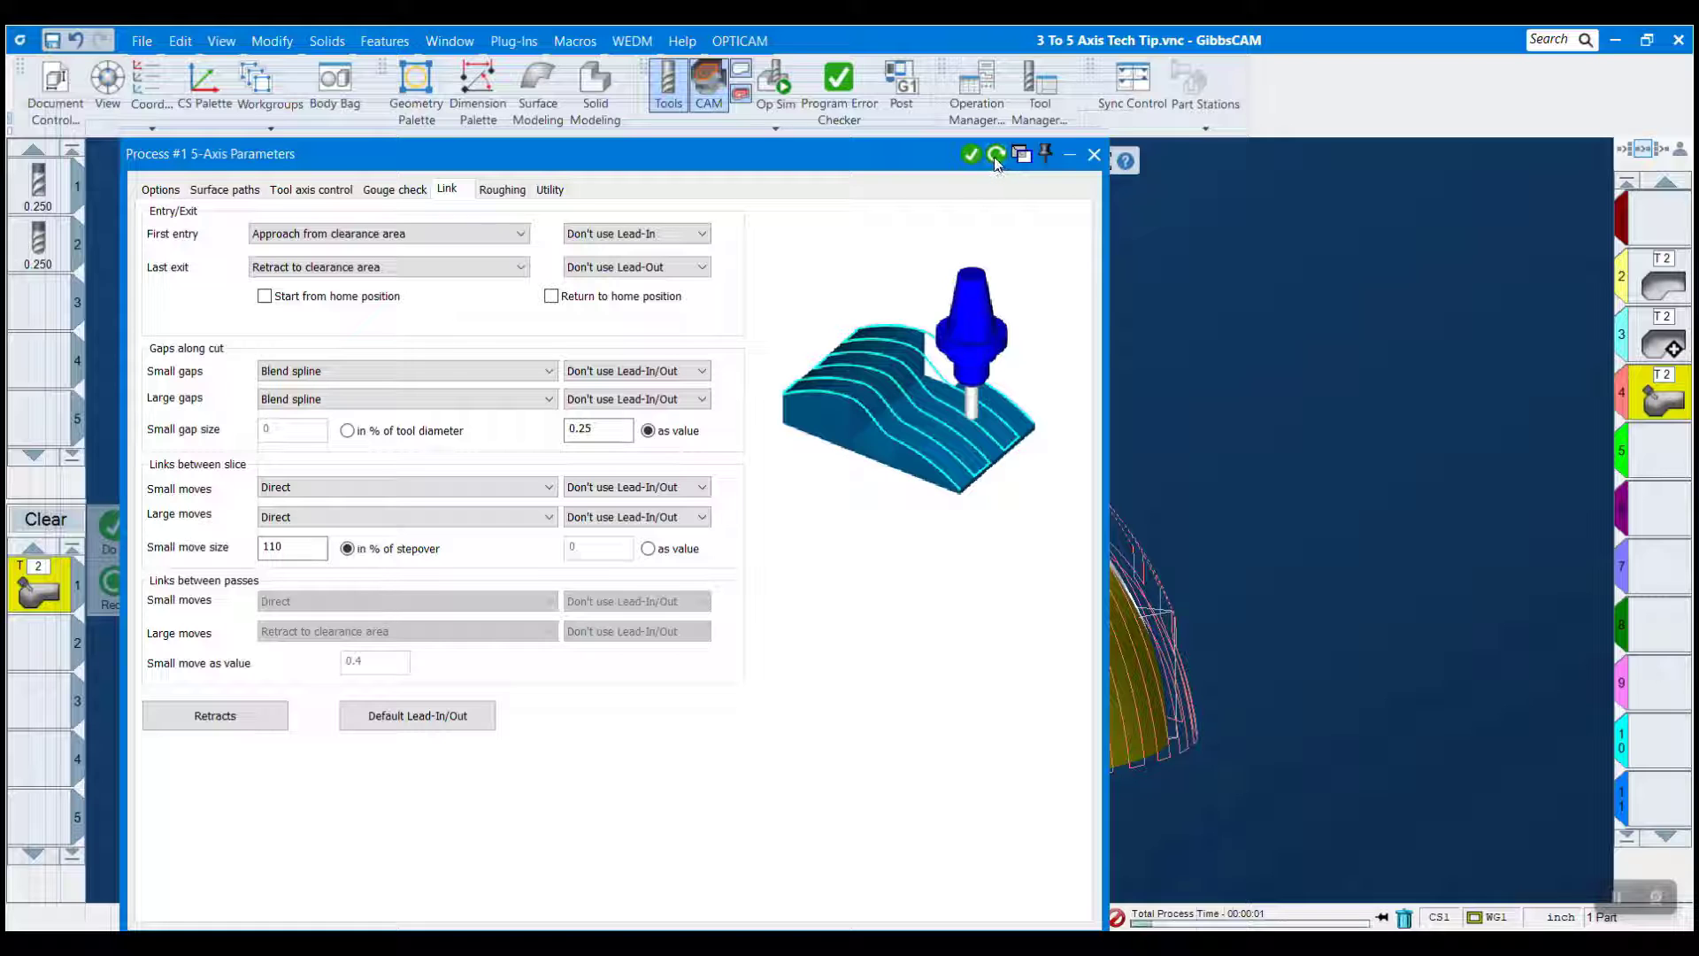
drag(926, 156, 1069, 700)
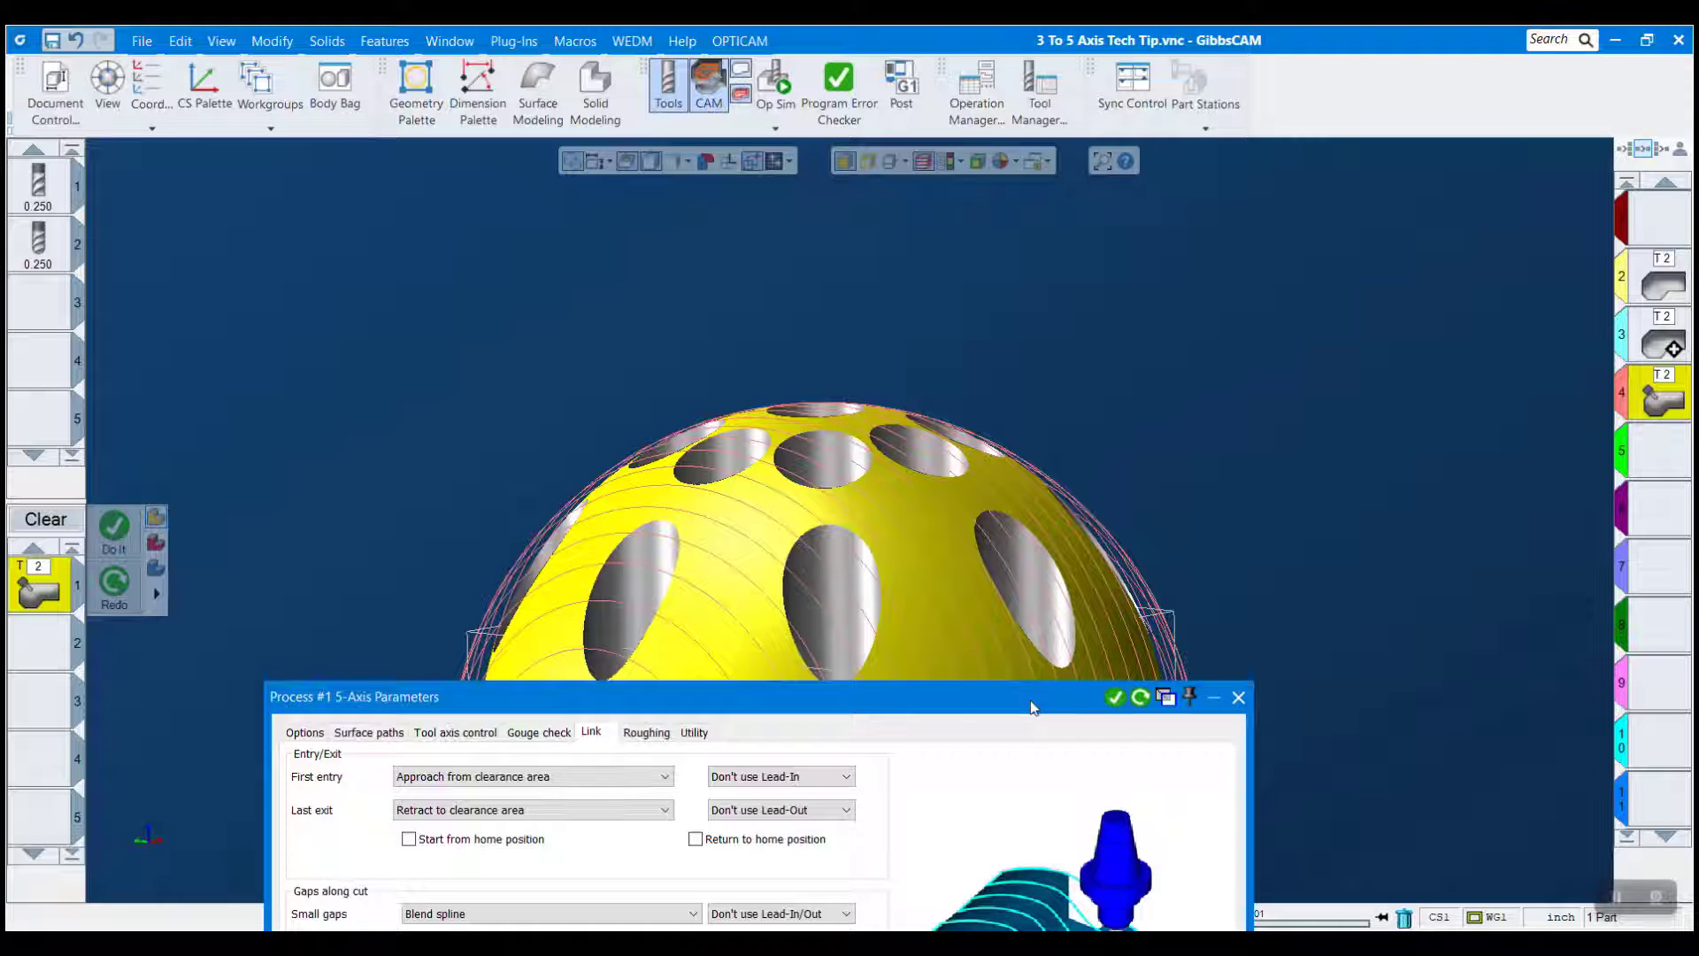
Enable a lead-in for the first entry, turning off its default settings and keeping the Tangential arc type
drag(1032, 707, 1280, 162)
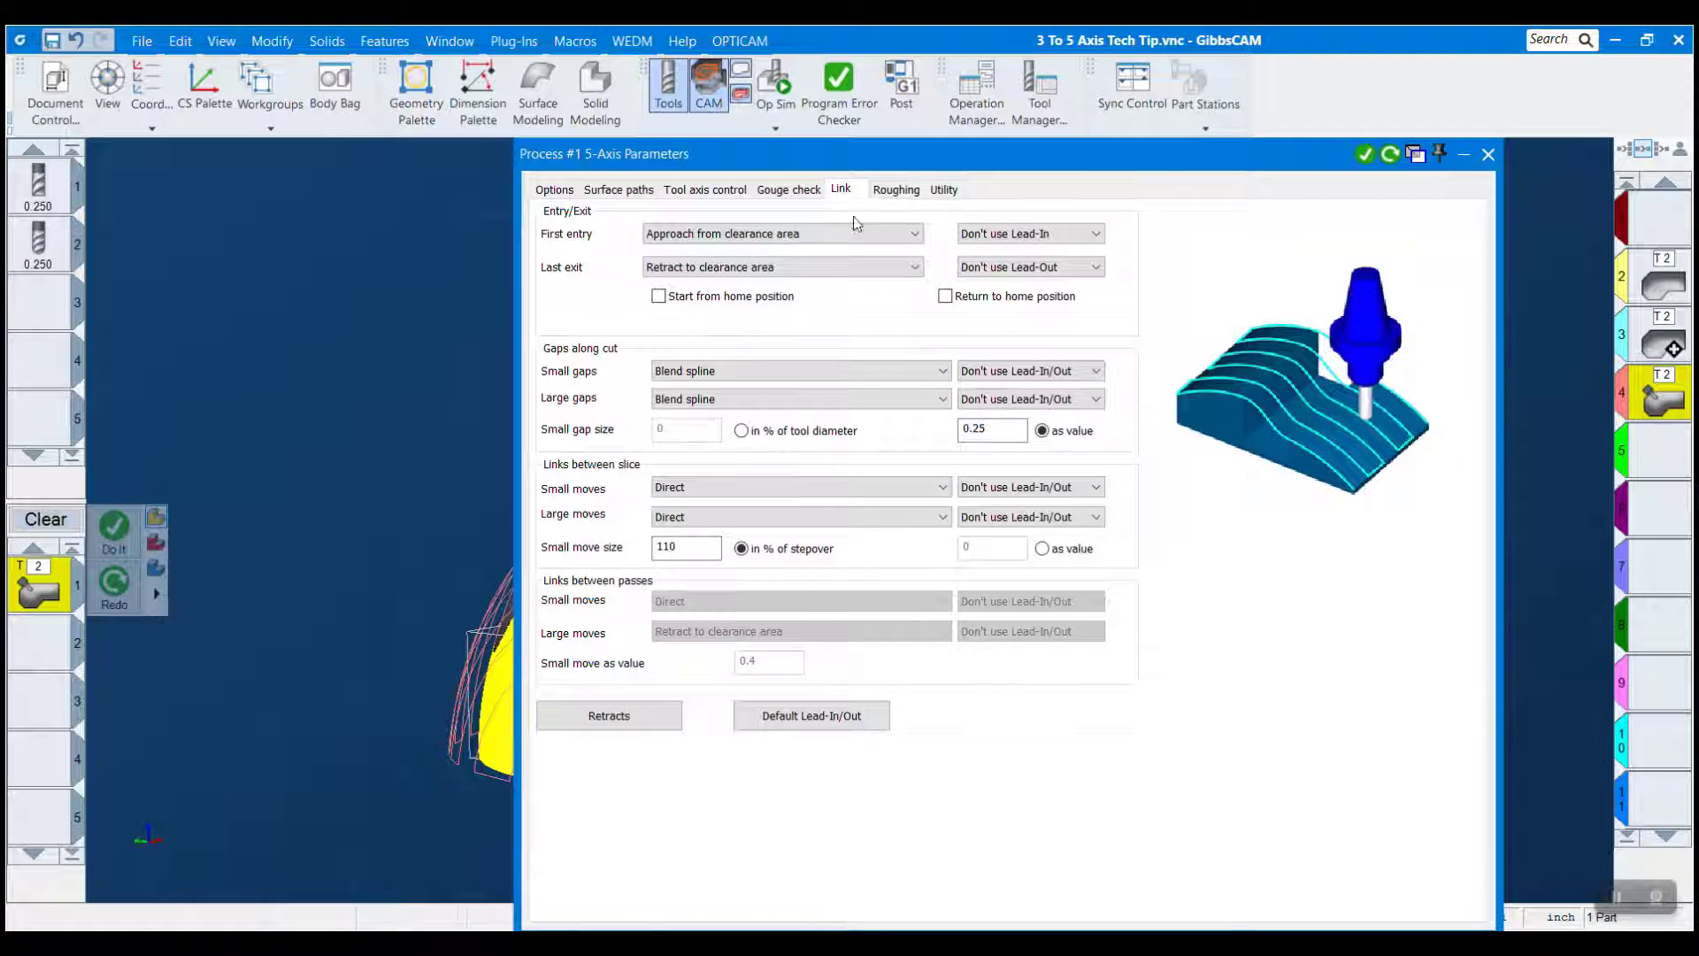
click(1017, 235)
click(1098, 262)
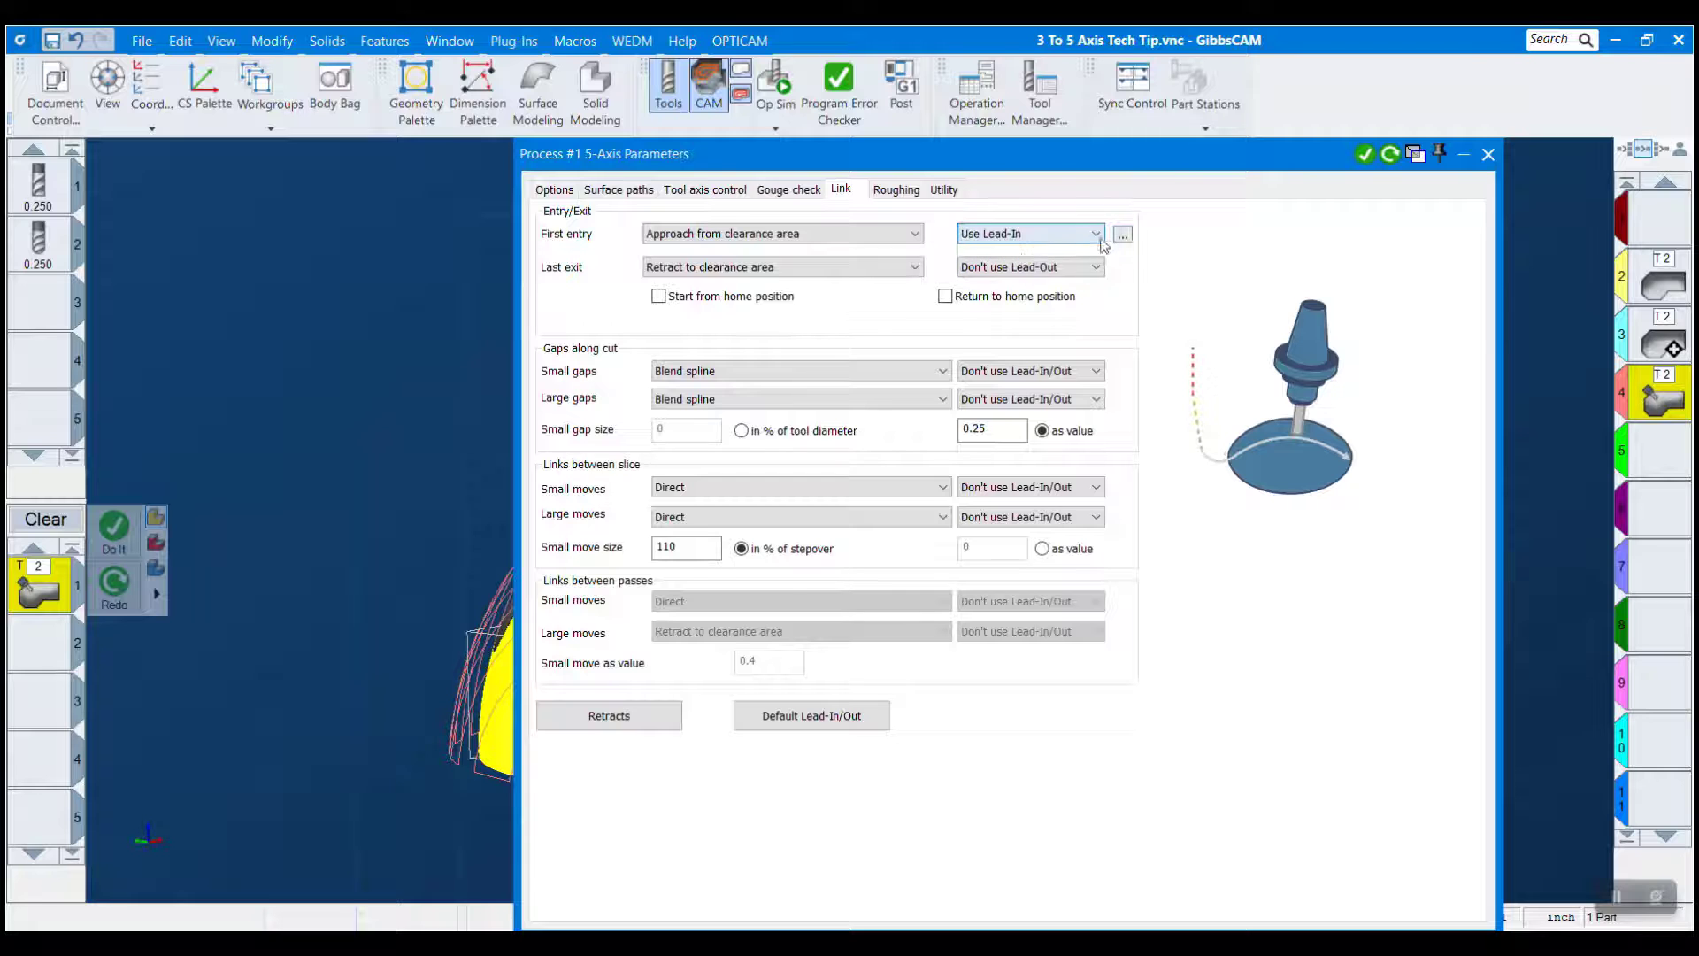
click(1122, 234)
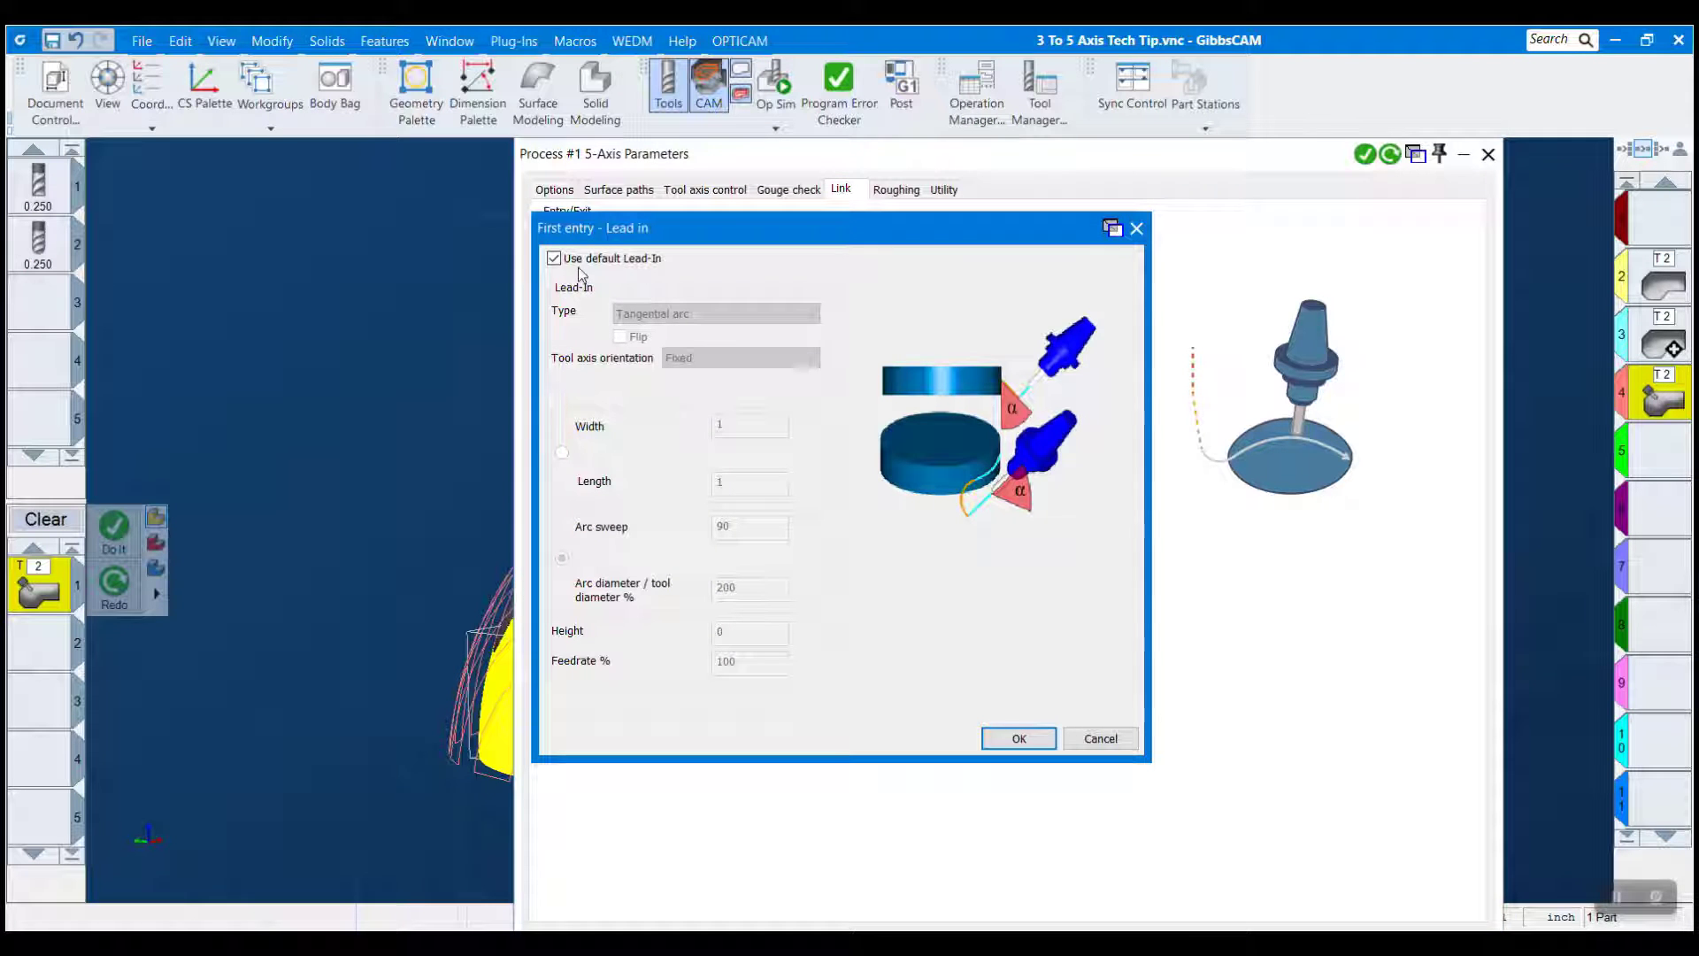
click(554, 259)
click(708, 313)
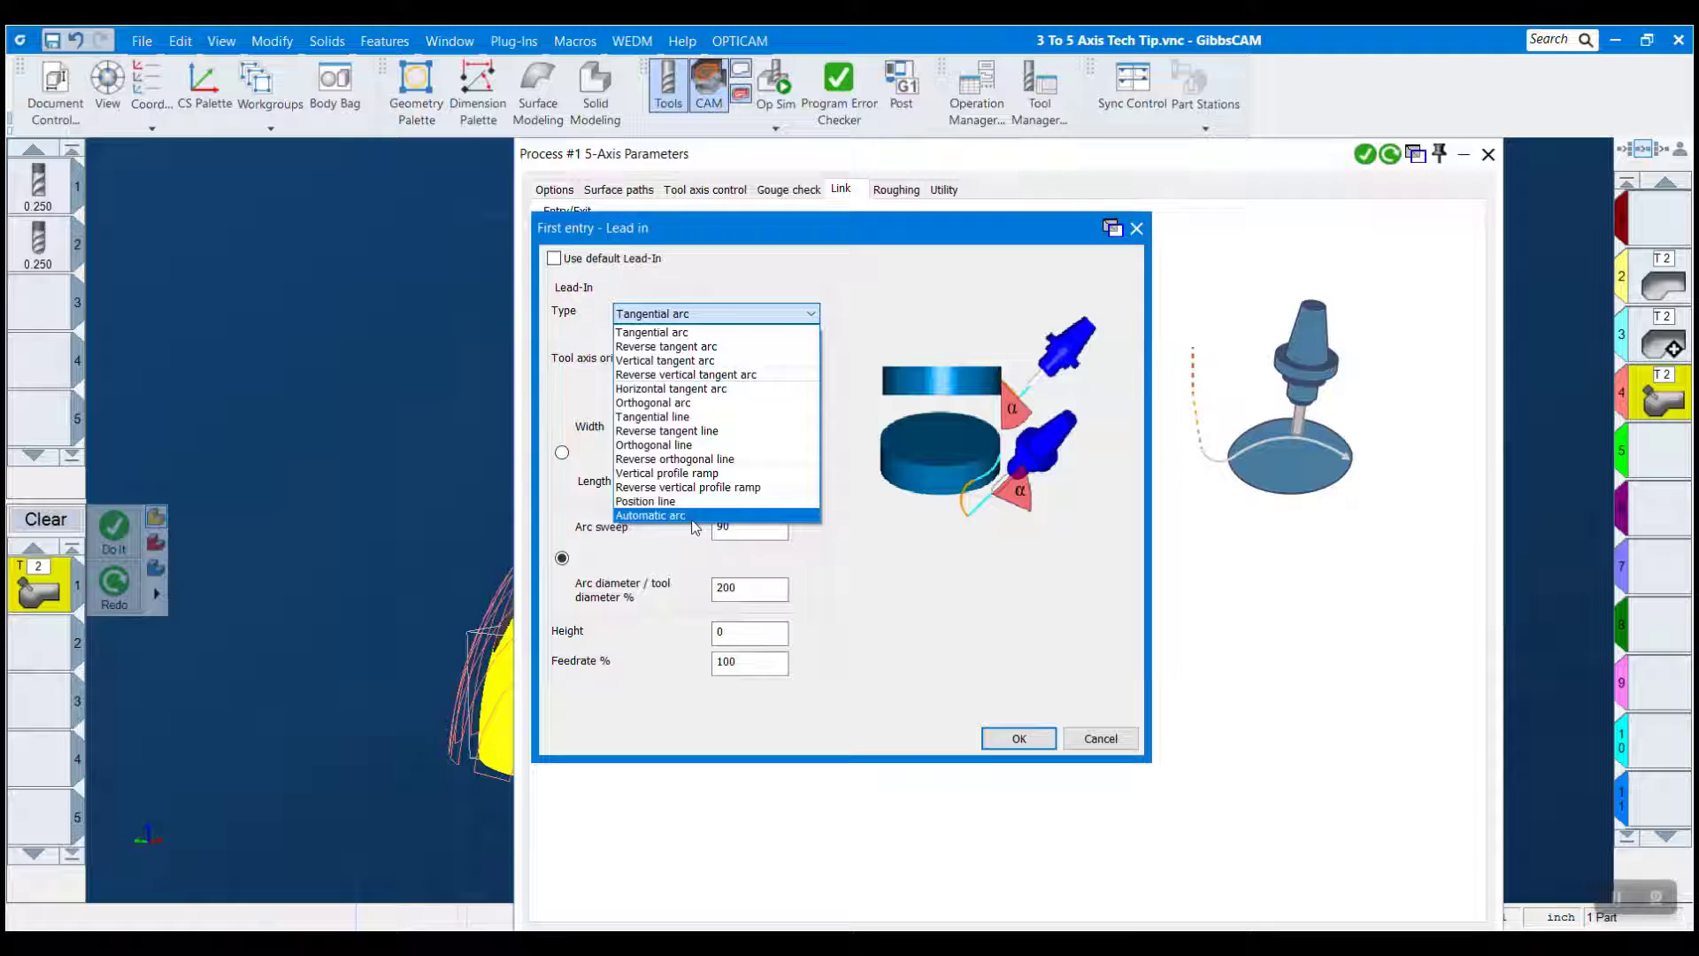
click(960, 624)
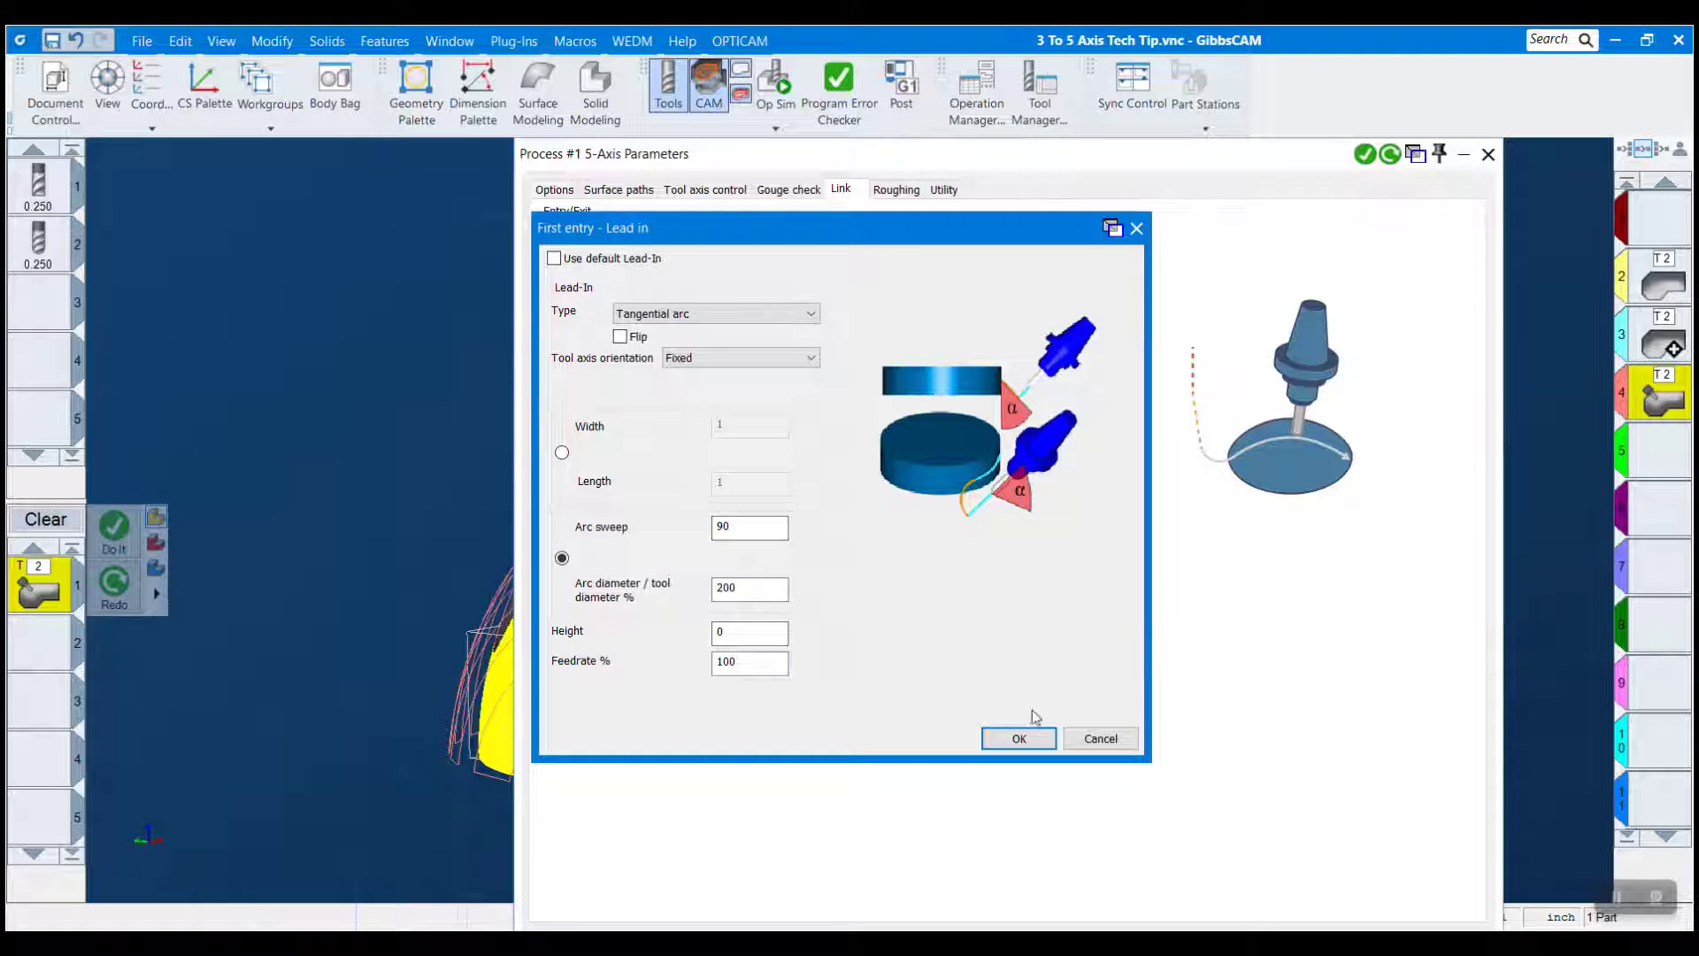
click(1019, 739)
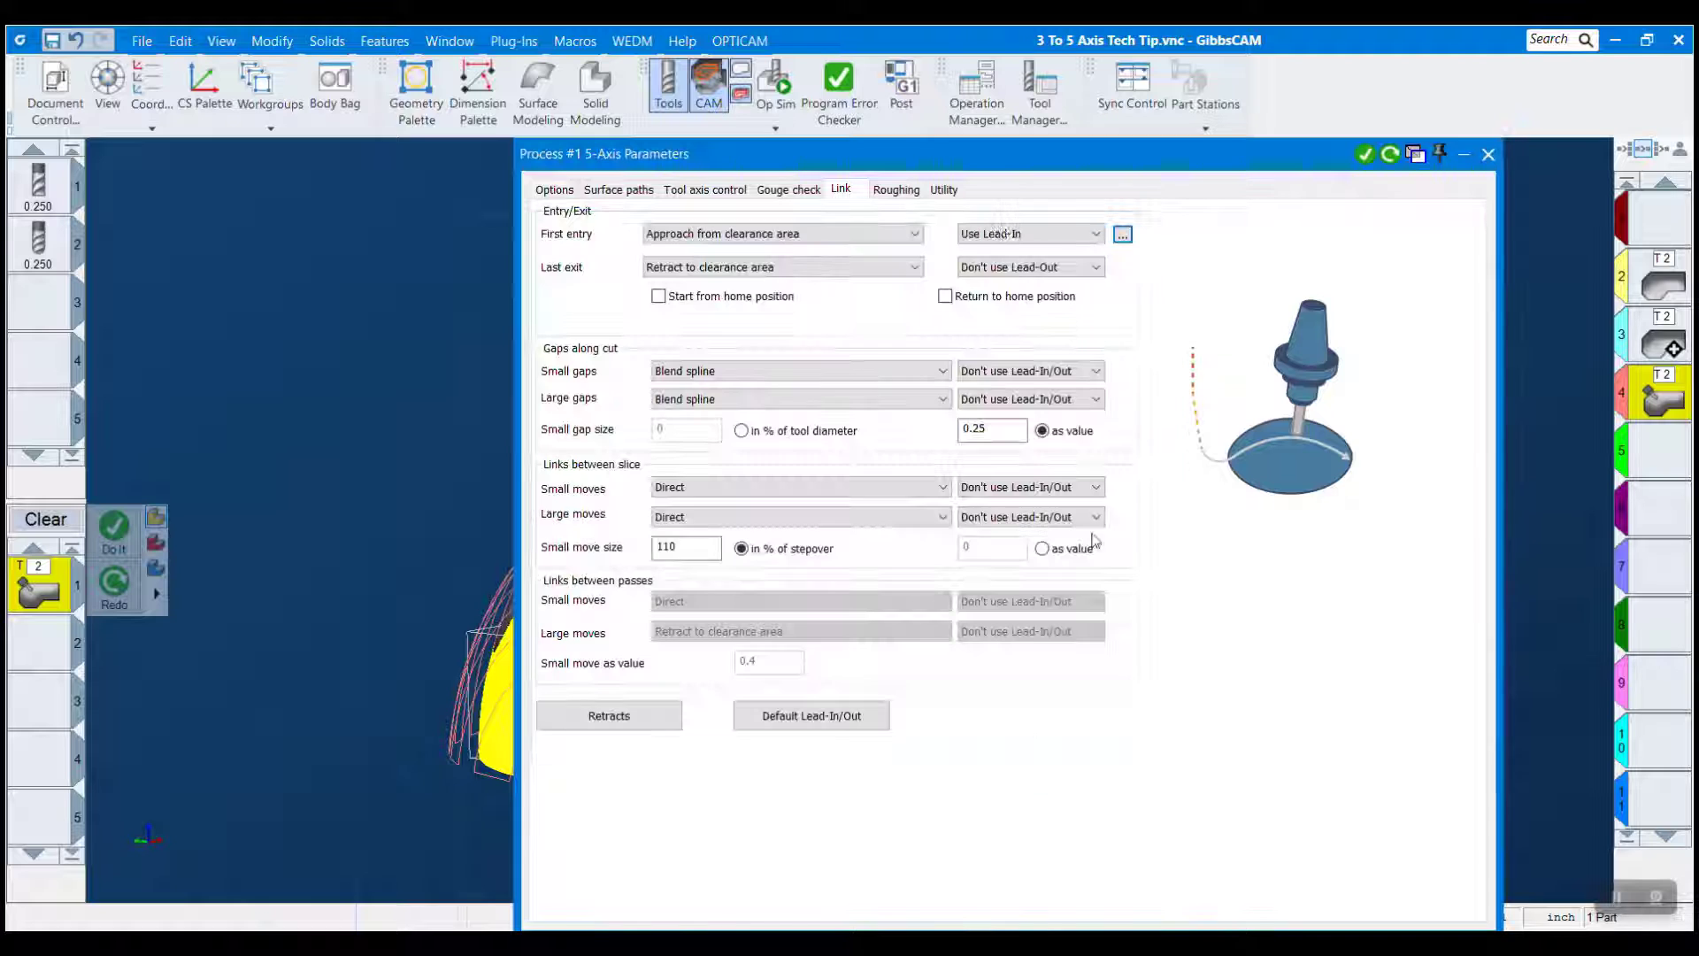
Set the first entry to Don't use Lead-In and inspect the existing links between slices along the dome's lower edge
click(1035, 233)
click(1032, 267)
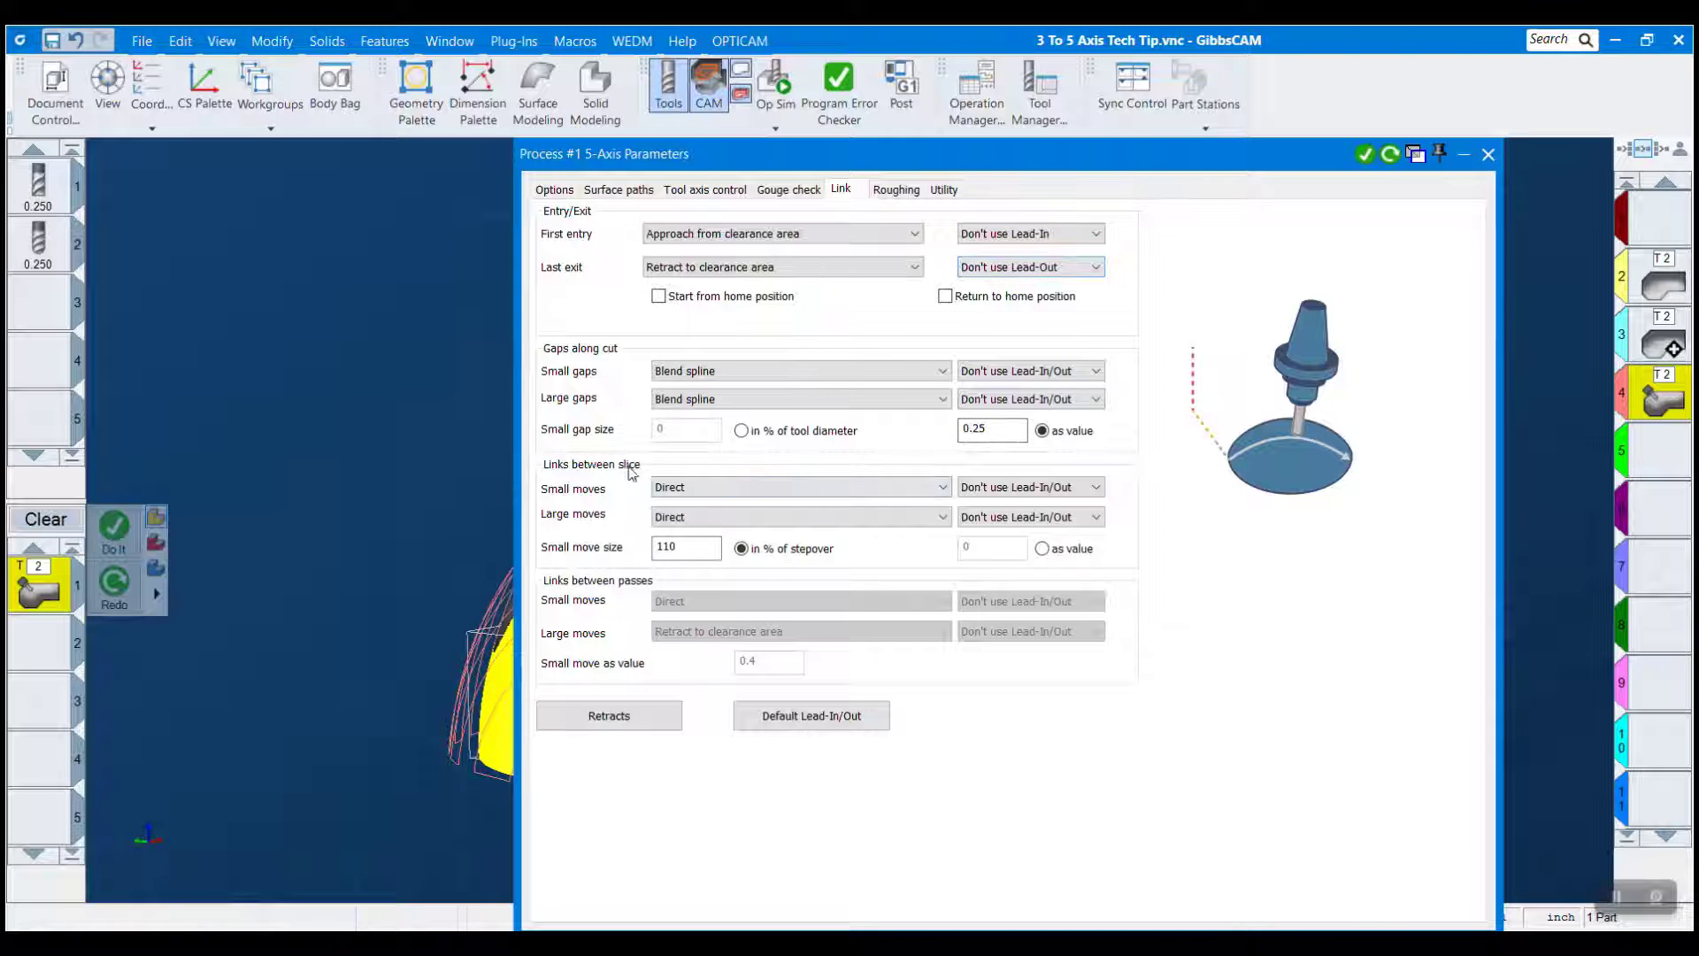
drag(996, 164, 1381, 354)
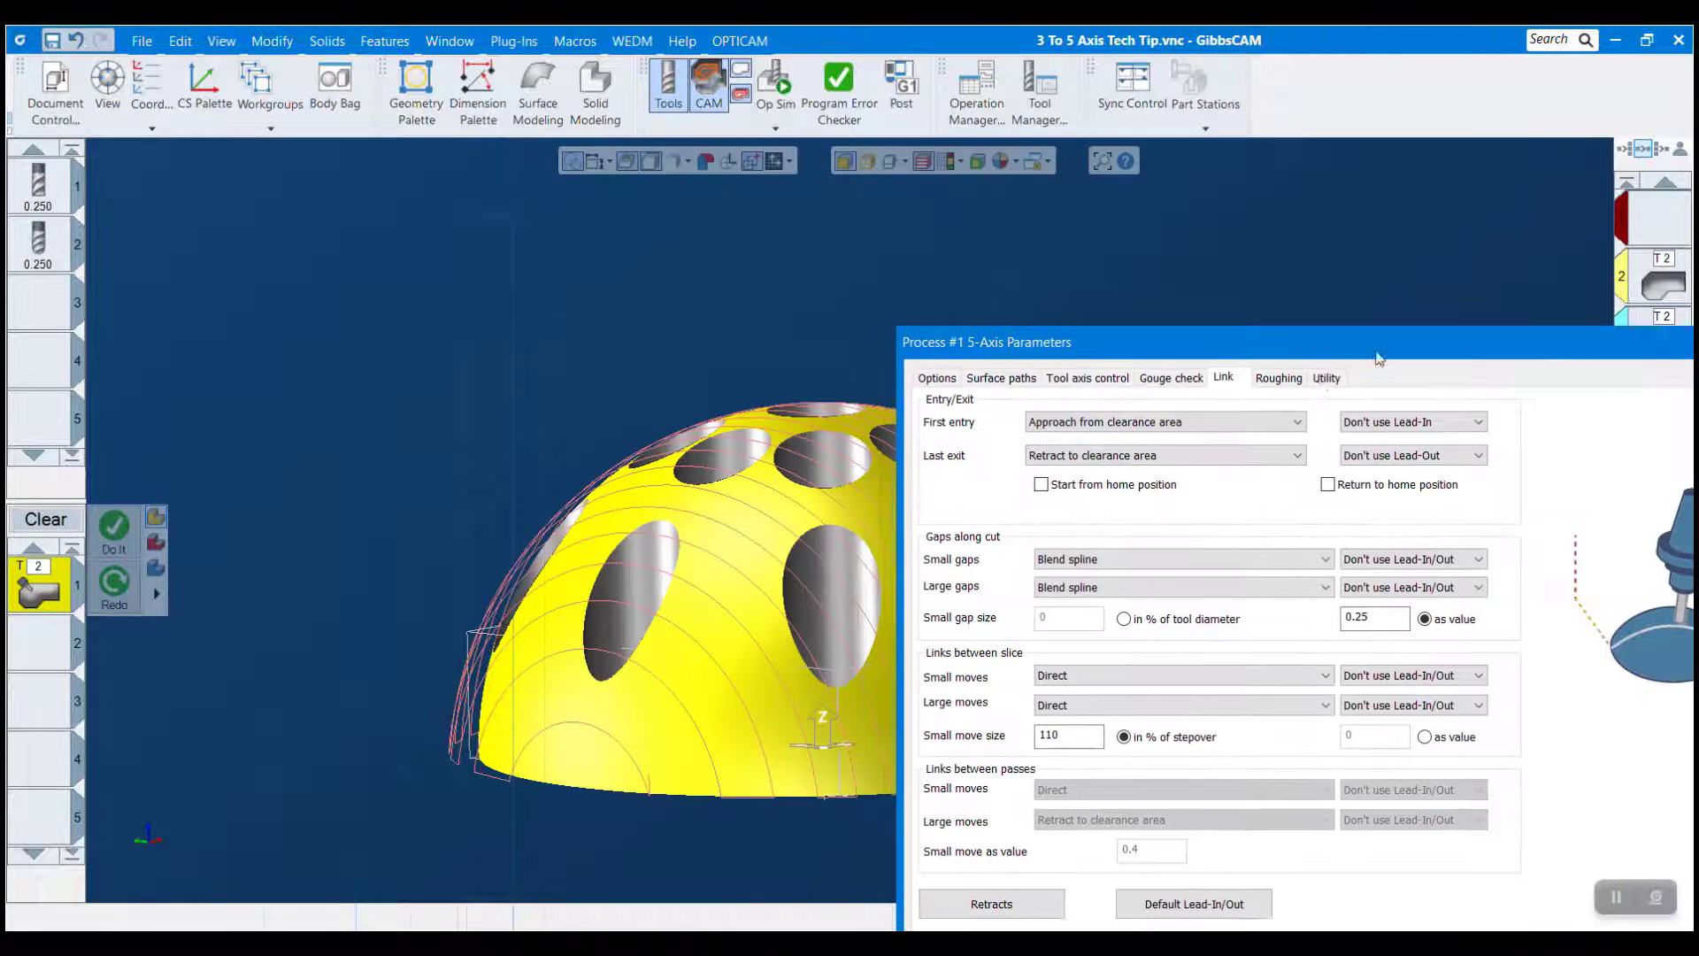
scroll(716, 679, down, 1)
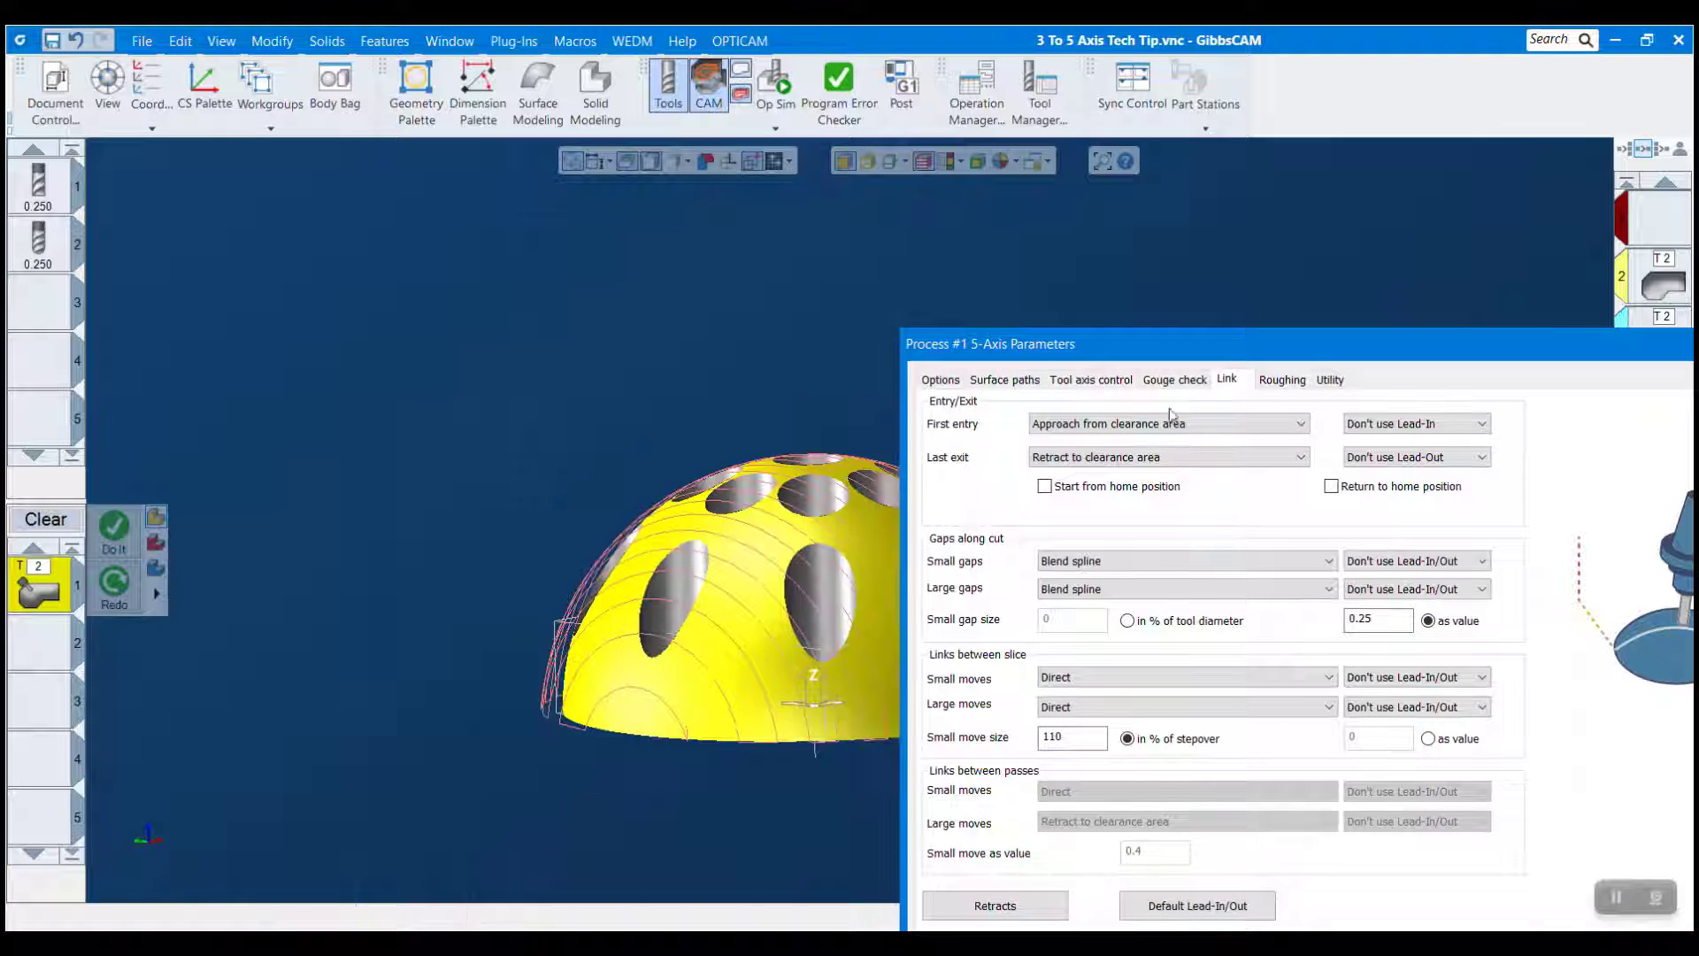
middle_drag(744, 584, 669, 823)
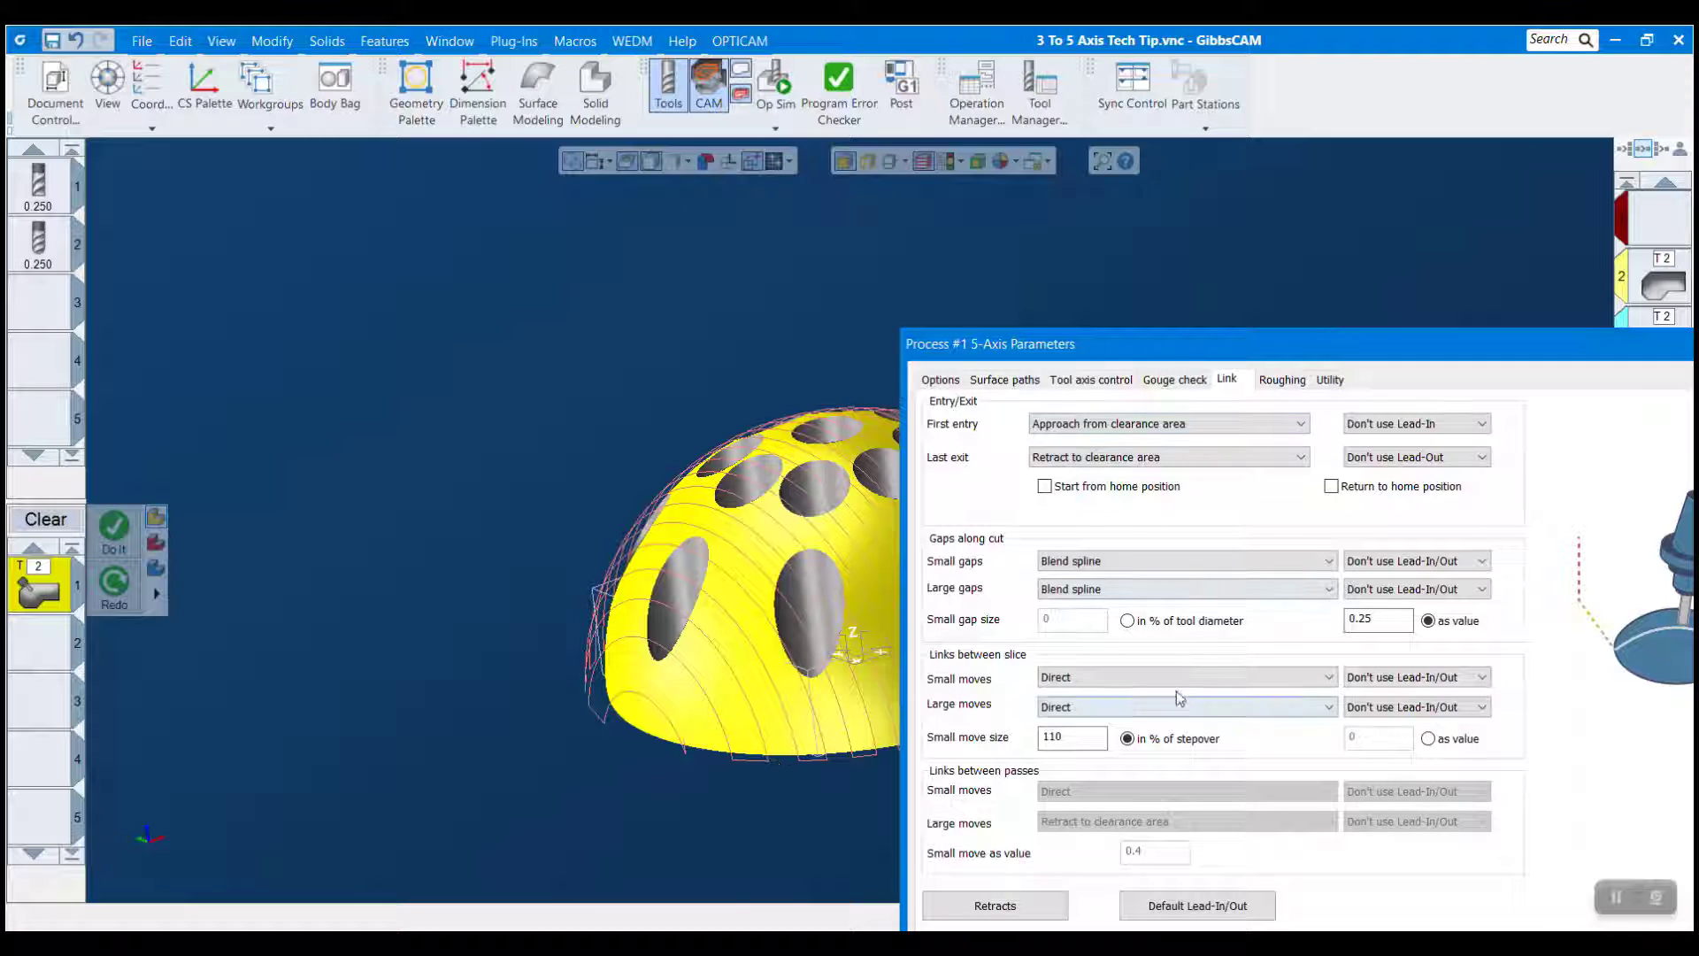
Set both small and large moves for the links between slices to Blend spline
click(1142, 678)
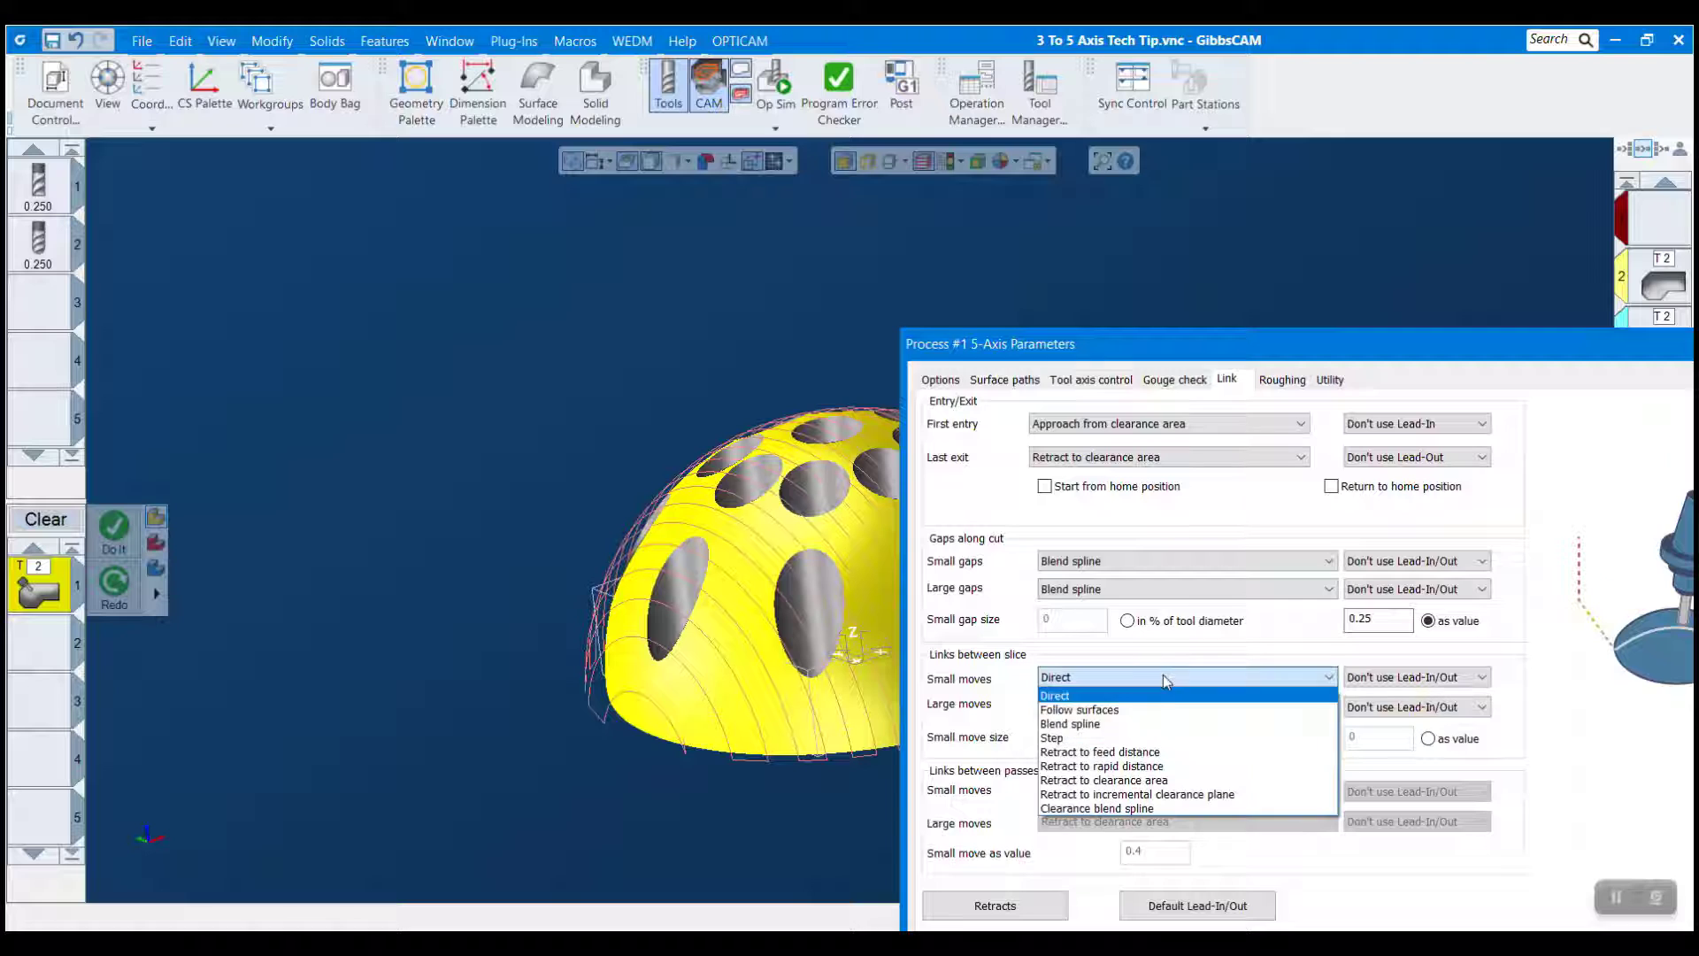
click(1107, 723)
click(1105, 719)
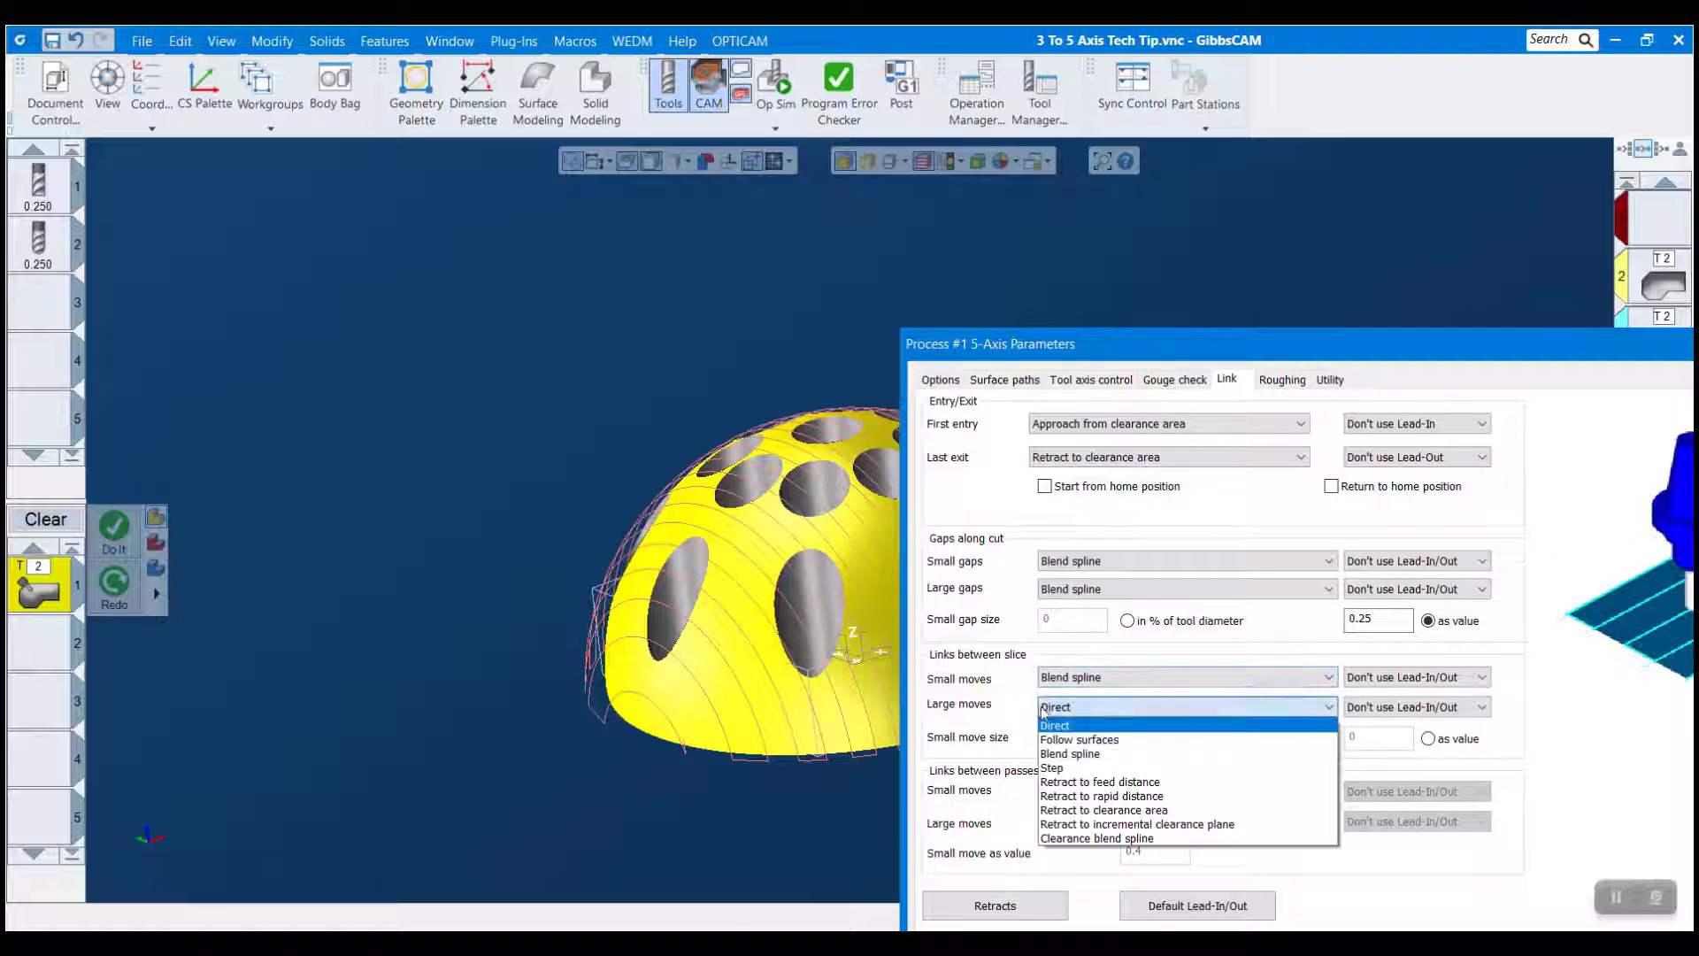
click(1111, 754)
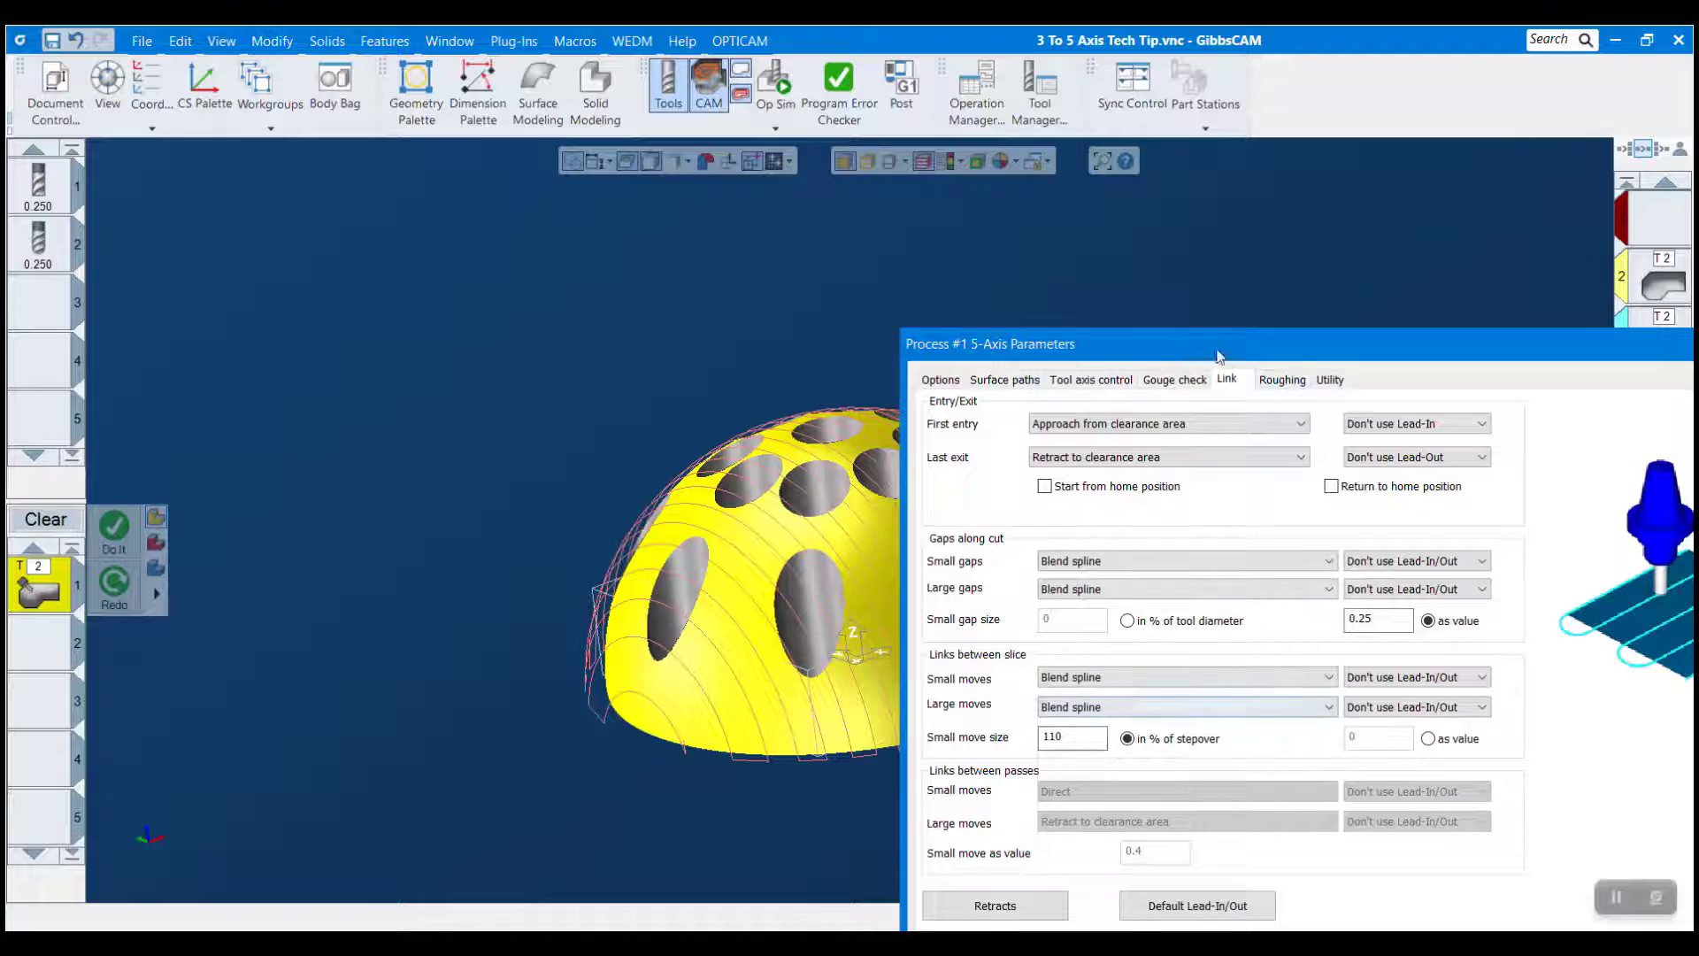
Recalculate the 5-axis toolpath, close its parameters, and inspect the links between slices around the dome
drag(1213, 355, 857, 140)
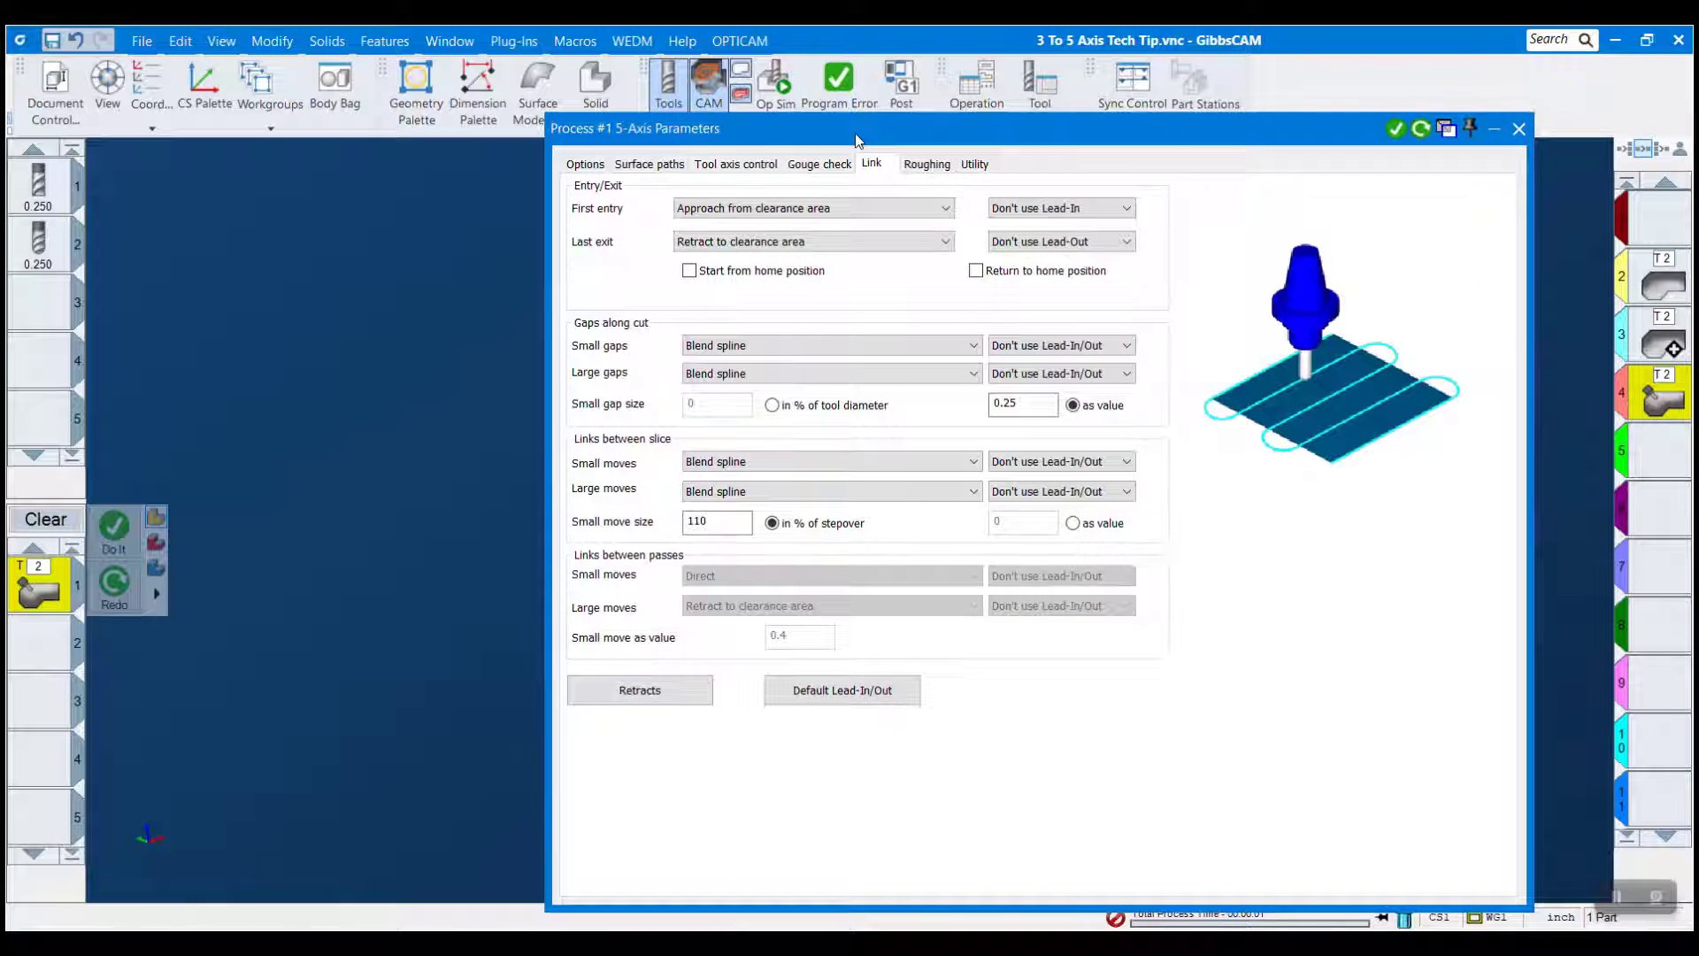
click(1419, 130)
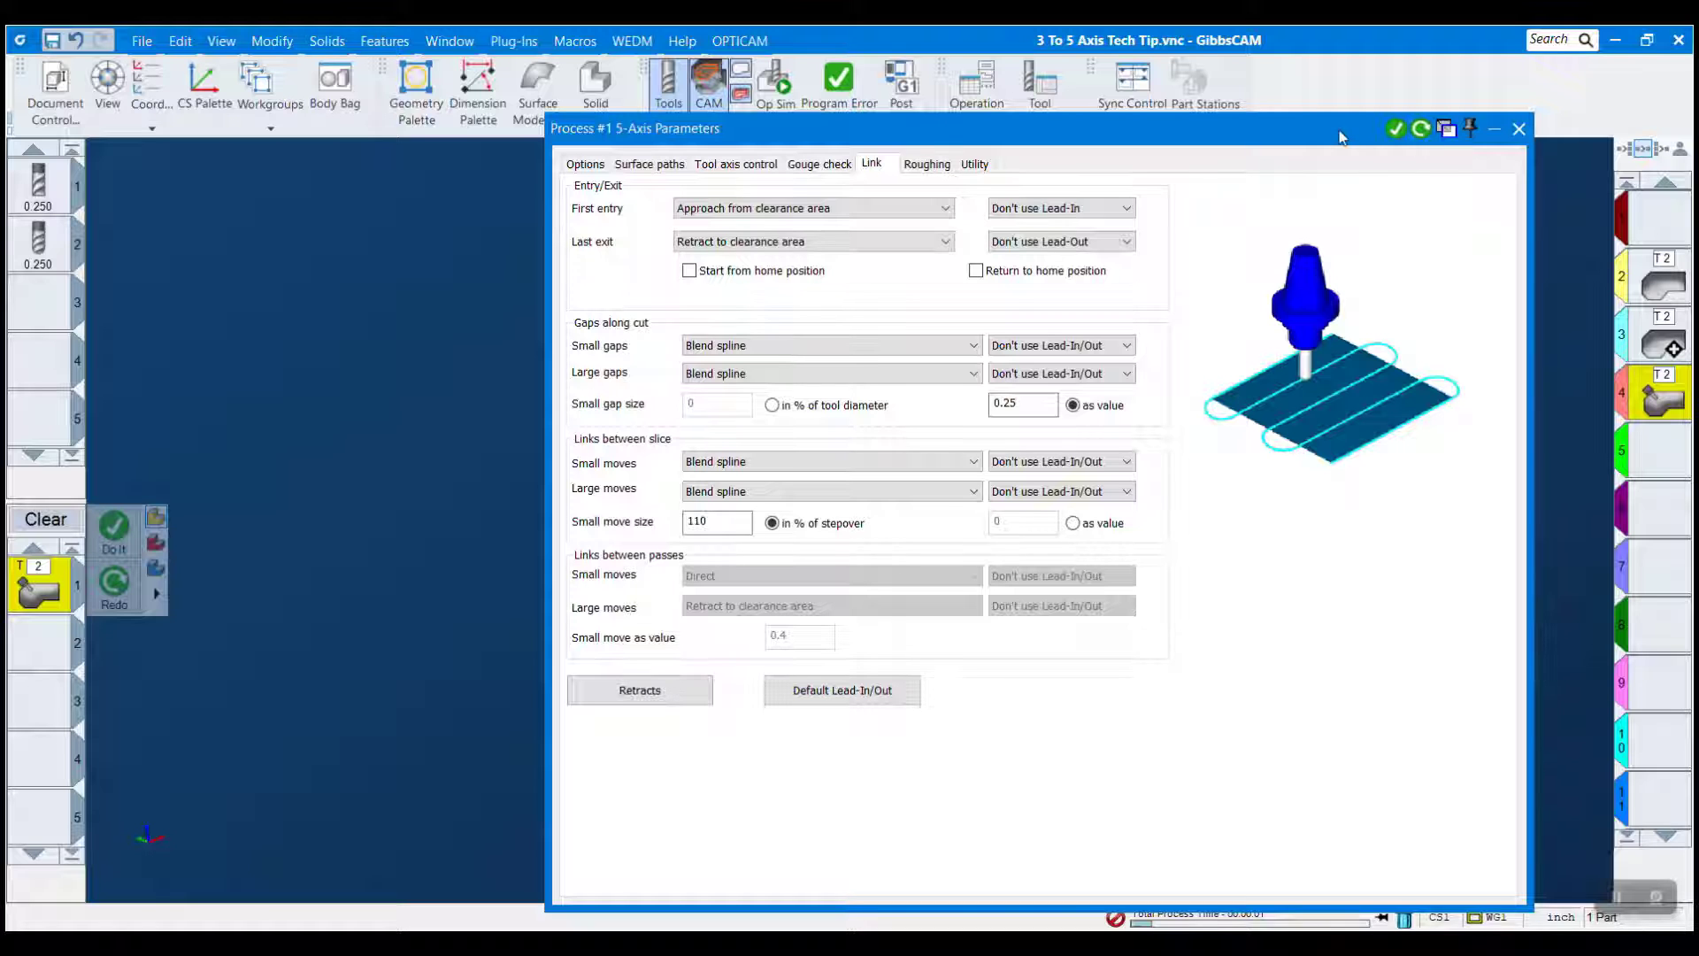
drag(1341, 137, 1621, 859)
drag(1163, 862, 602, 243)
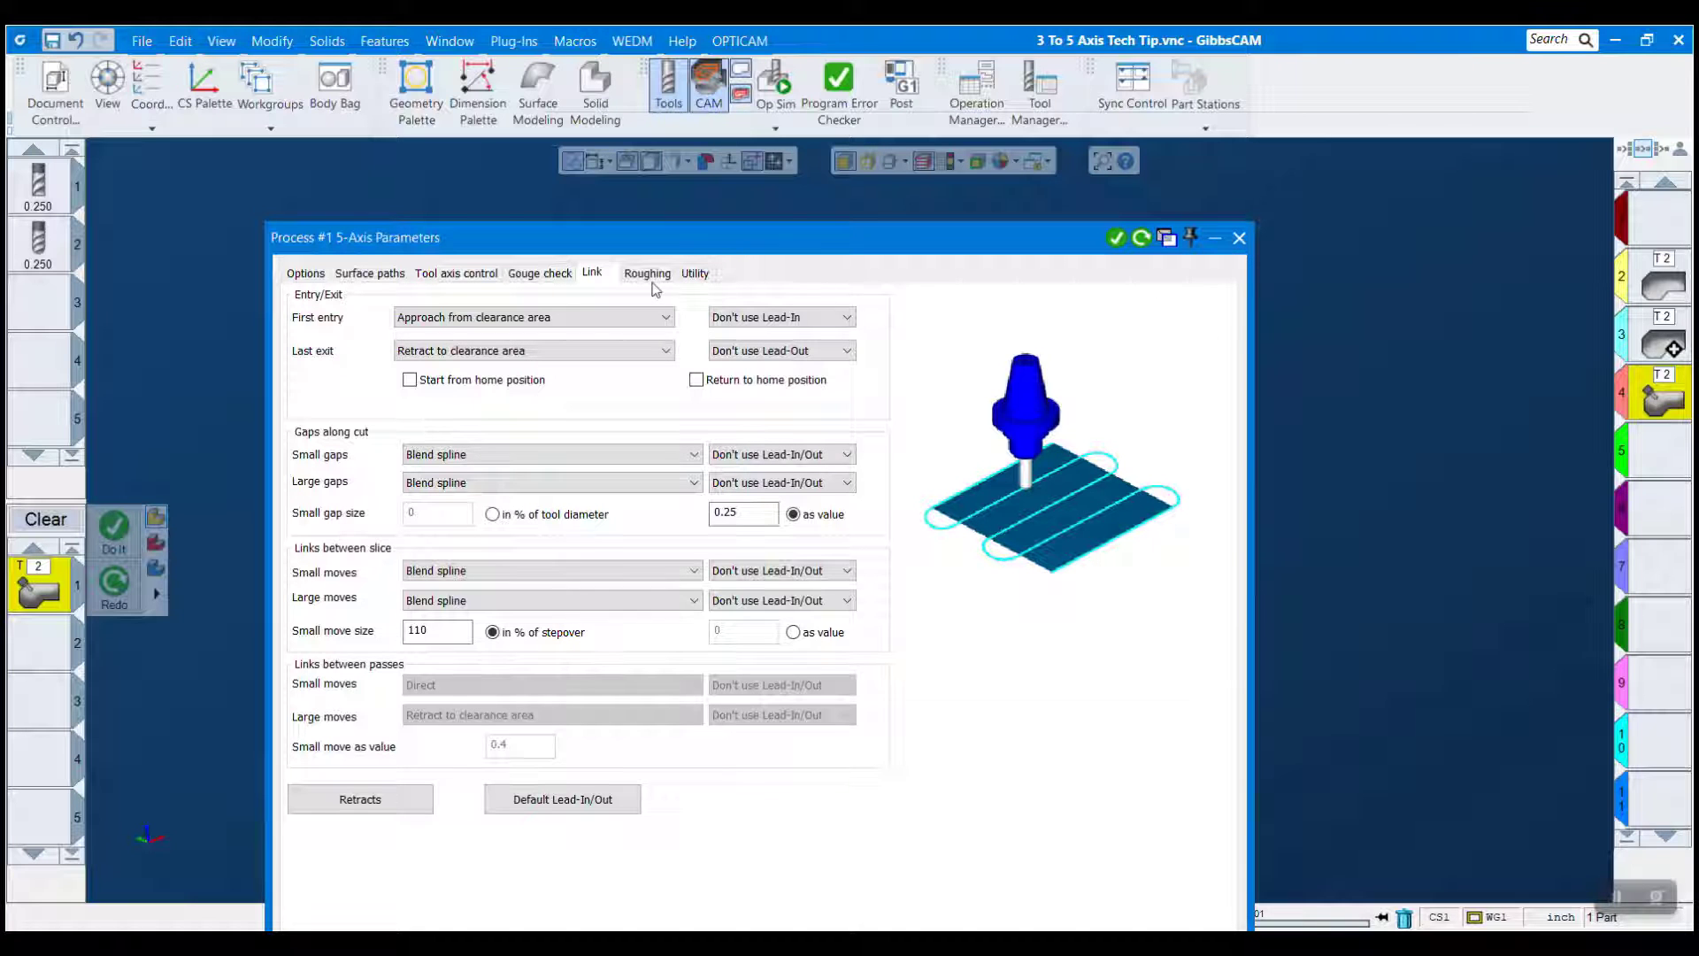
click(1239, 239)
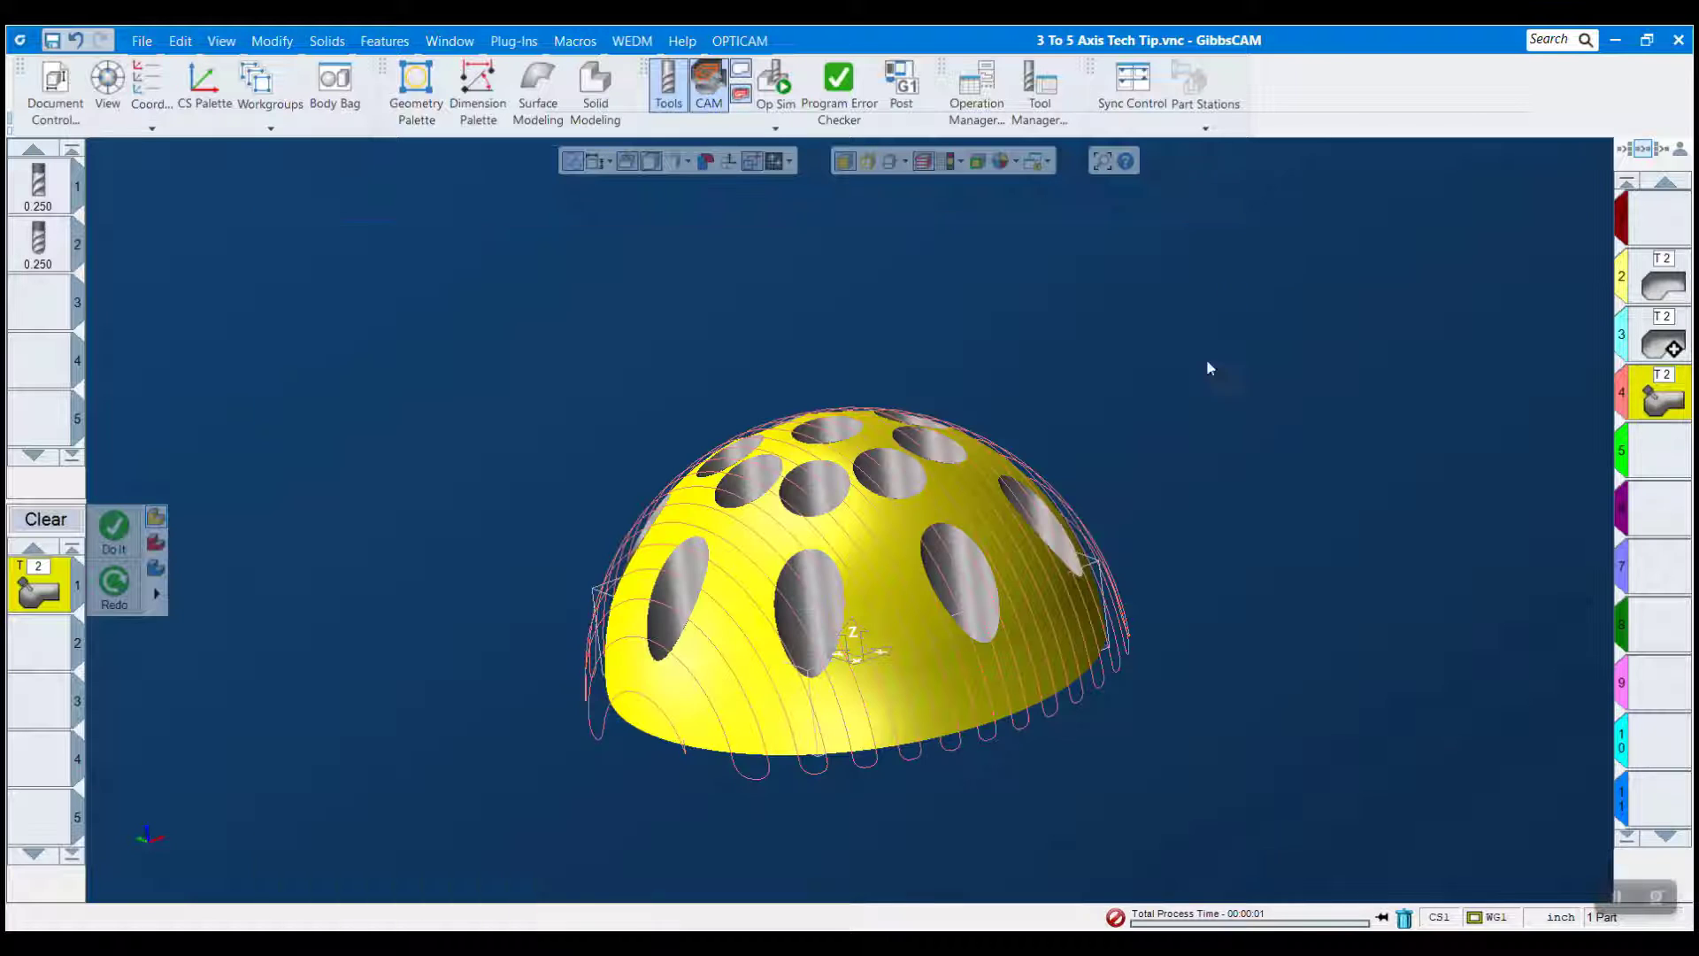
scroll(845, 743, up, 2)
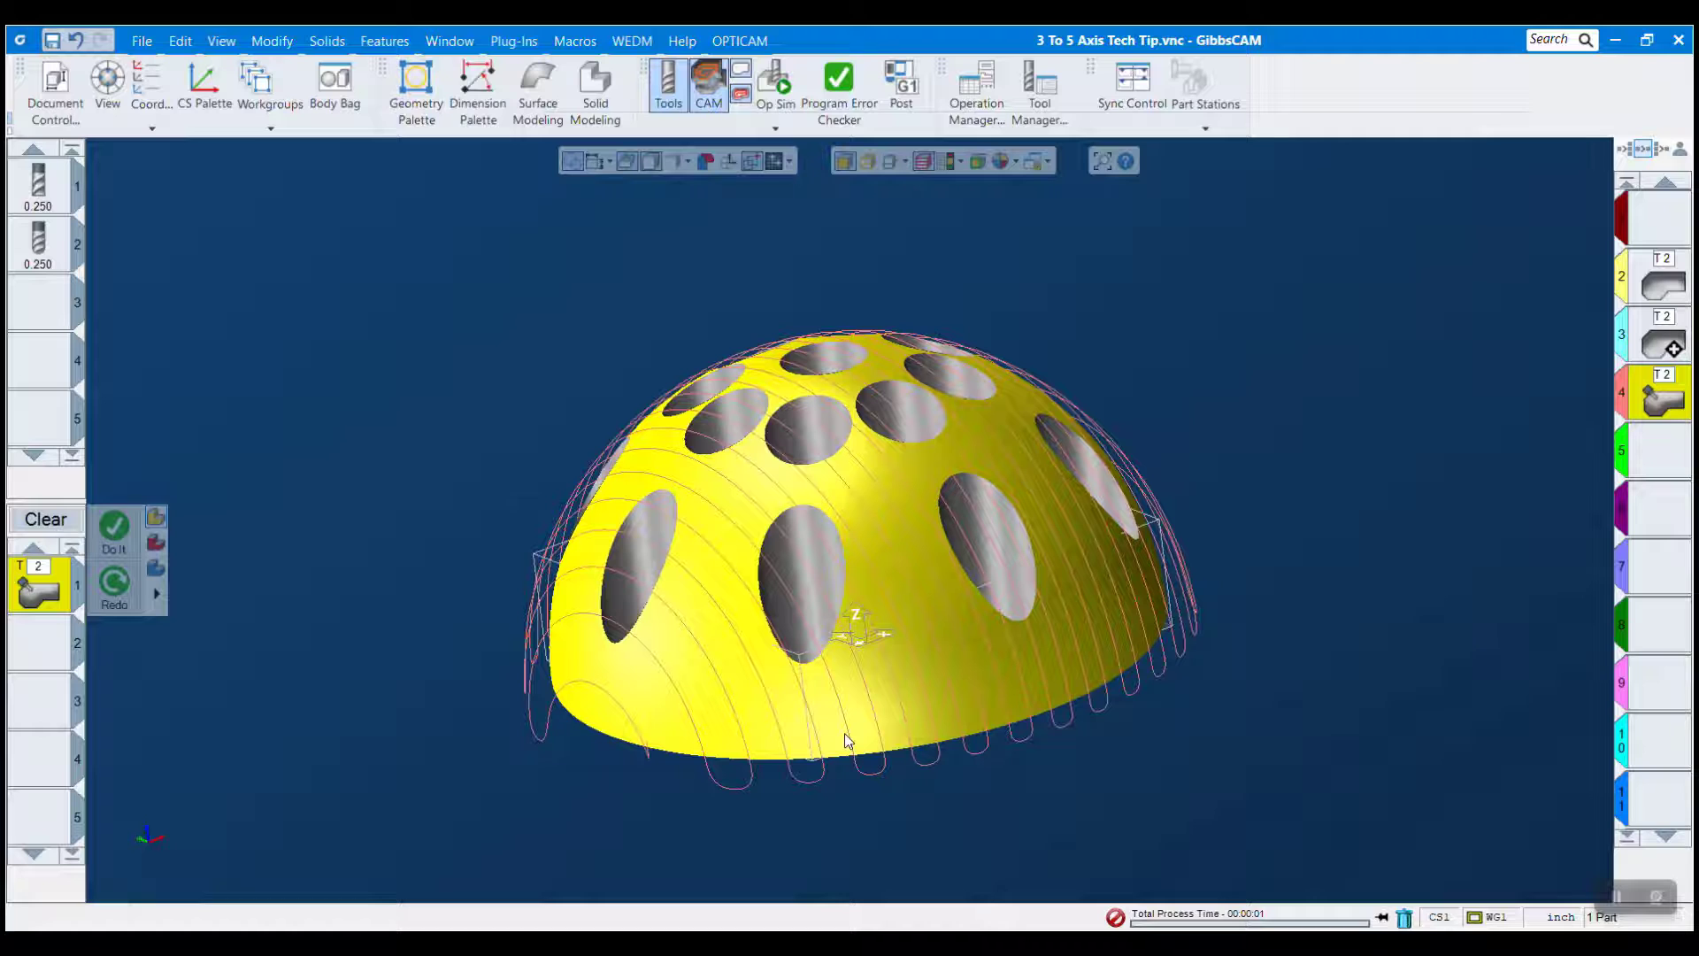